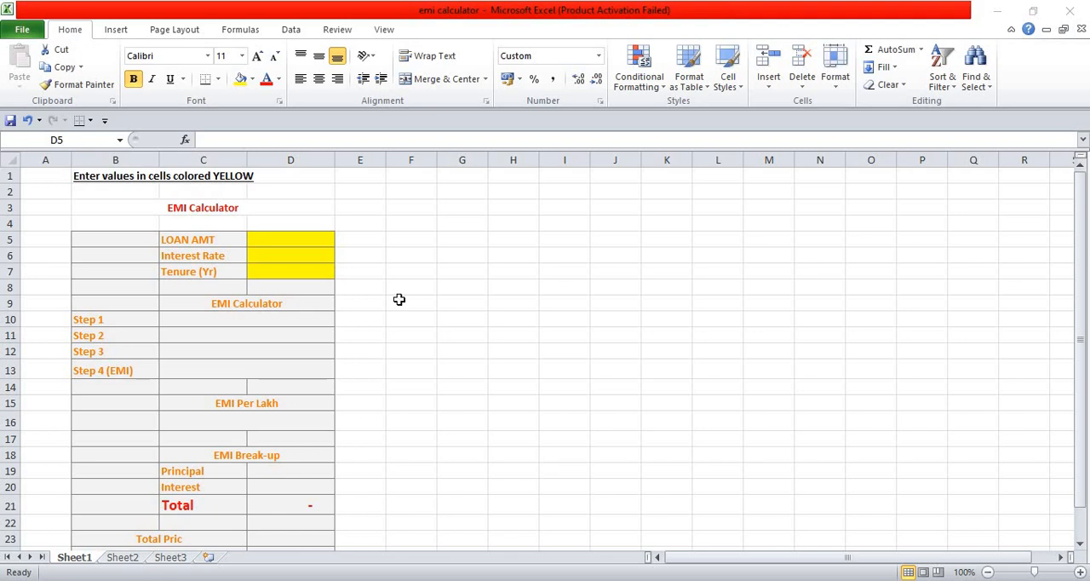
Look over the EMI calculator template, from the yellow input cells down to the total rows
{"action": "left_click", "coordinate": [399, 300]}
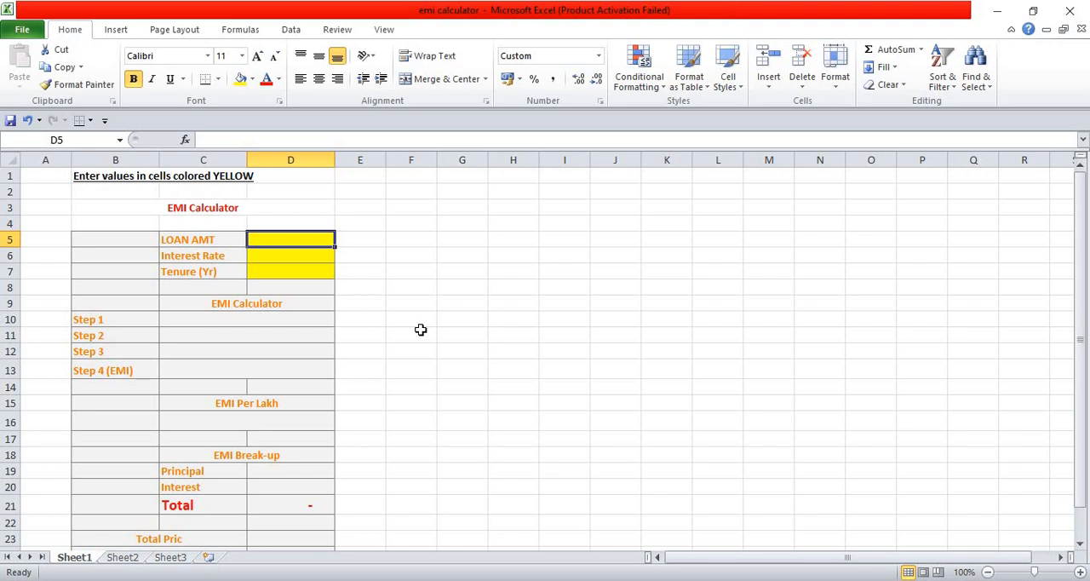
{"action": "key", "text": "Down"}
{"action": "key", "text": "Down"}
{"action": "key", "text": "Down"}
{"action": "key", "text": "Down"}
{"action": "key", "text": "Down"}
{"action": "key", "text": "Down"}
{"action": "key", "text": "Down"}
{"action": "key", "text": "Down"}
{"action": "key", "text": "Down"}
{"action": "key", "text": "Down"}
{"action": "key", "text": "Down"}
{"action": "key", "text": "Down"}
{"action": "key", "text": "Down"}
{"action": "key", "text": "Down"}
{"action": "key", "text": "Down"}
{"action": "key", "text": "Down"}
{"action": "key", "text": "Down"}
{"action": "key", "text": "Down"}
{"action": "key", "text": "Down"}
{"action": "key", "text": "Down"}
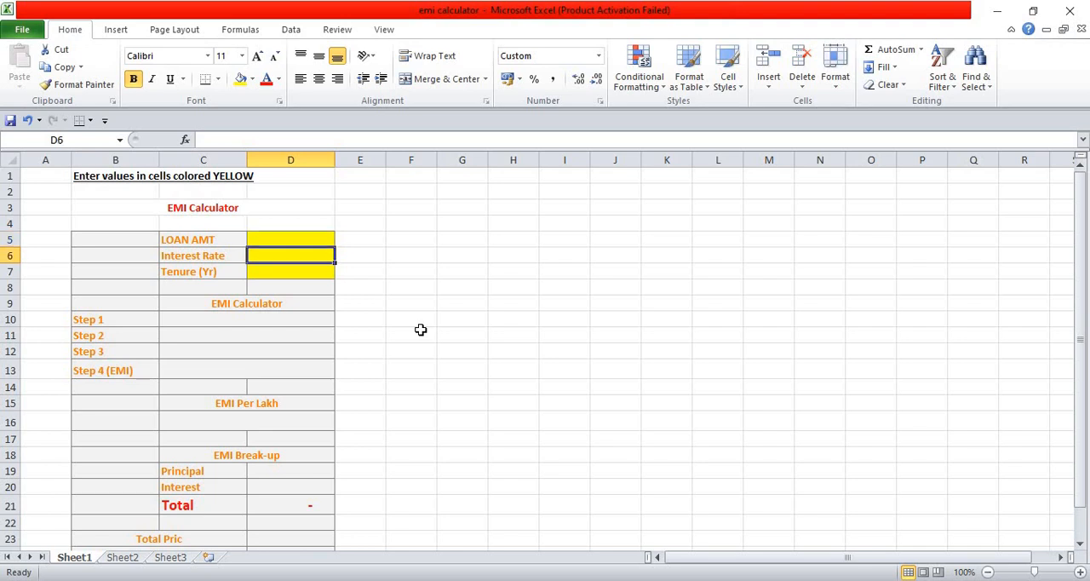
{"action": "key", "text": "Up"}
{"action": "key", "text": "Up"}
{"action": "key", "text": "Up"}
{"action": "key", "text": "Up"}
{"action": "key", "text": "Up"}
{"action": "key", "text": "Up"}
{"action": "key", "text": "Up"}
{"action": "key", "text": "Up"}
{"action": "key", "text": "Up"}
{"action": "key", "text": "Up"}
{"action": "key", "text": "Up"}
{"action": "key", "text": "Up"}
{"action": "key", "text": "Up"}
{"action": "key", "text": "Up"}
{"action": "key", "text": "Up"}
{"action": "key", "text": "Up"}
{"action": "key", "text": "Up"}
{"action": "key", "text": "Up"}
{"action": "key", "text": "Up"}
{"action": "key", "text": "Up"}
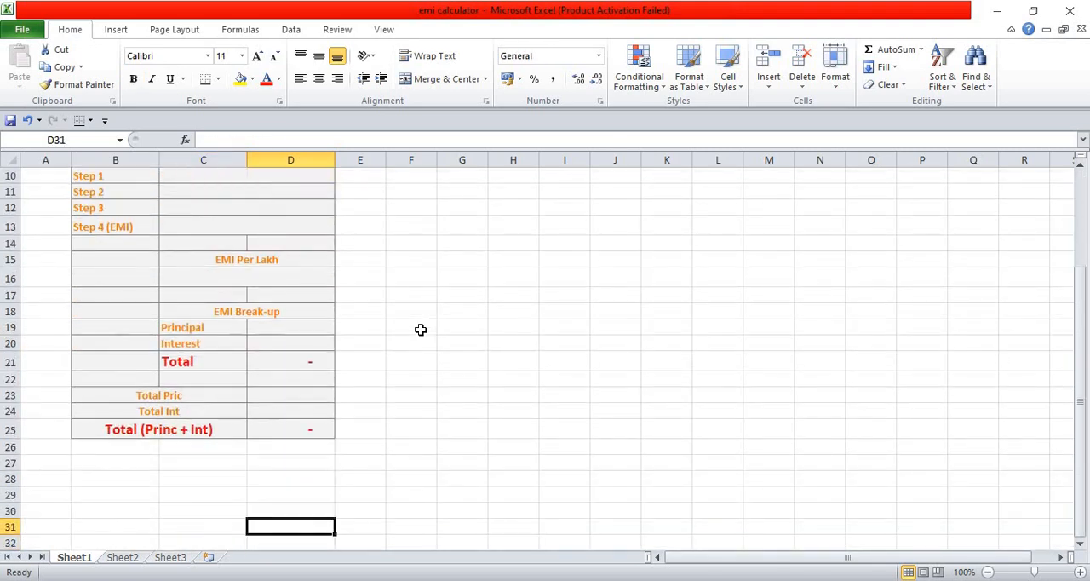
{"action": "key", "text": "Down"}
{"action": "key", "text": "Down"}
{"action": "key", "text": "Down"}
{"action": "key", "text": "Down"}
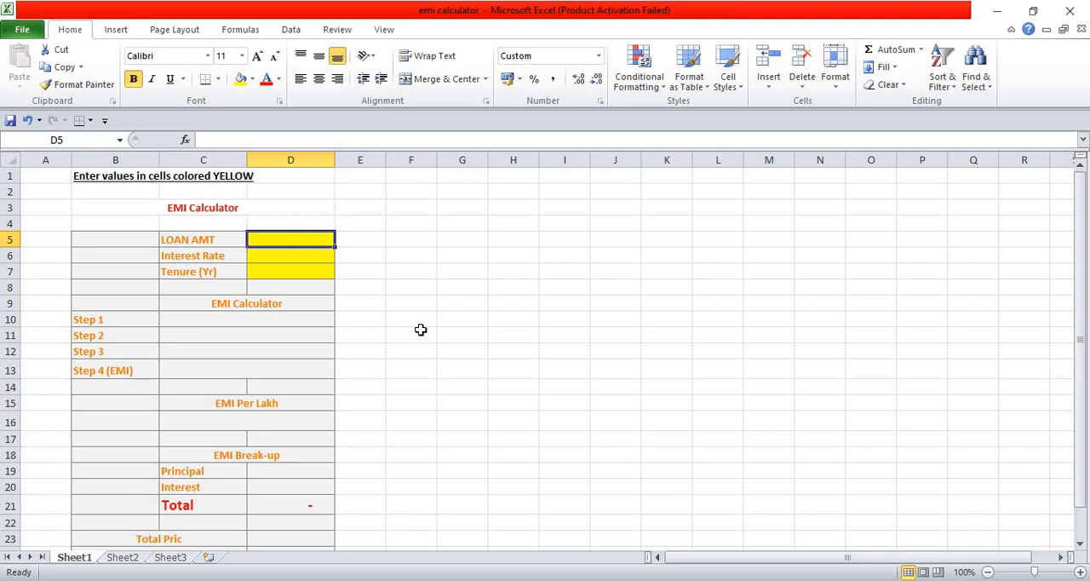
{"action": "key", "text": "Up"}
{"action": "key", "text": "Up"}
{"action": "key", "text": "Up"}
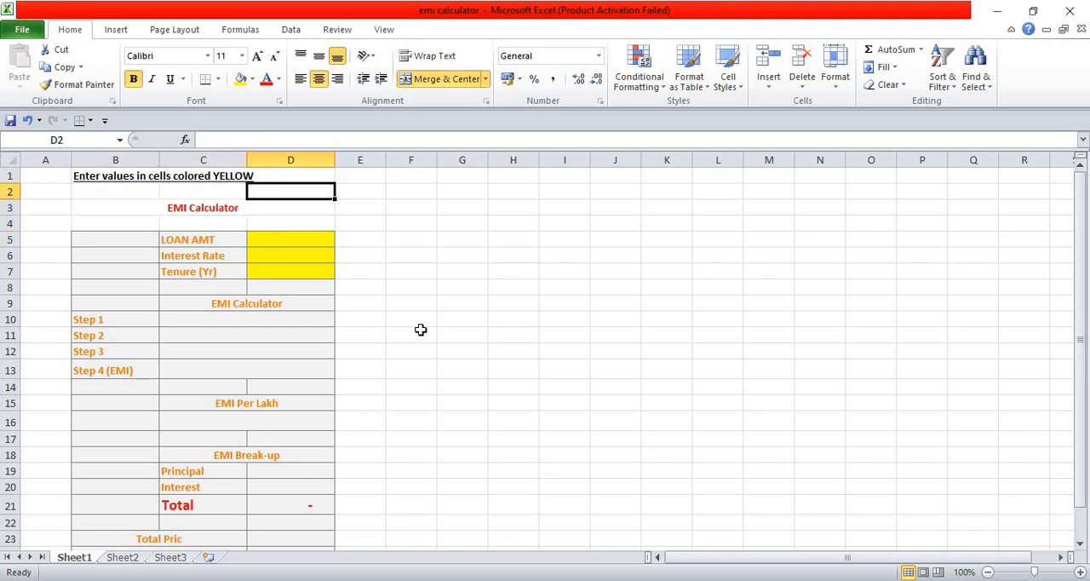
Fill the yellow input cells with a loan amount of 3000000, an interest rate of 9% and a tenure of 20 years
{"action": "key", "text": "Down"}
{"action": "key", "text": "Down"}
{"action": "key", "text": "Down"}
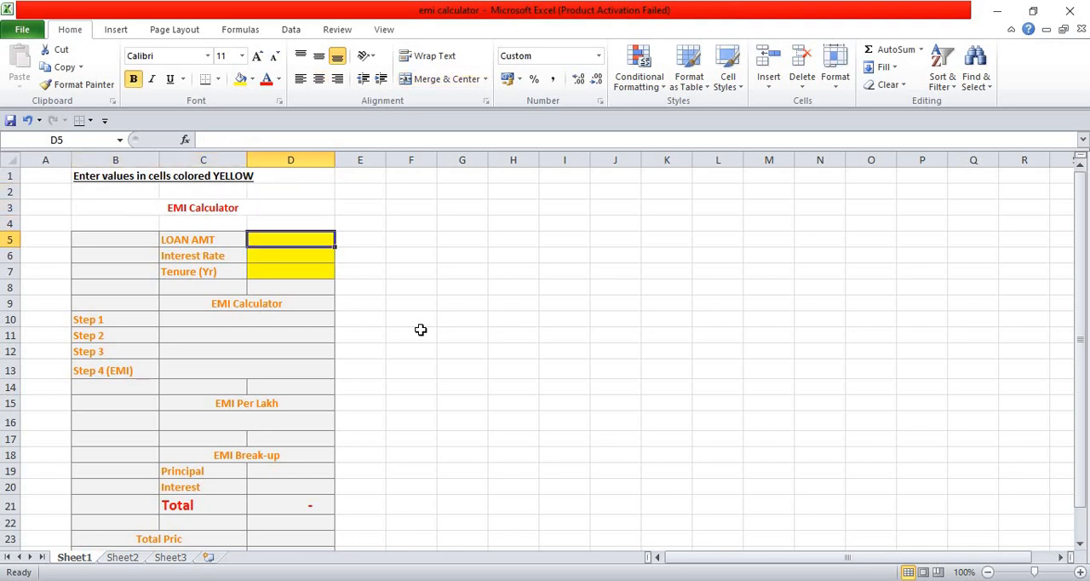
{"action": "type", "text": "30000"}
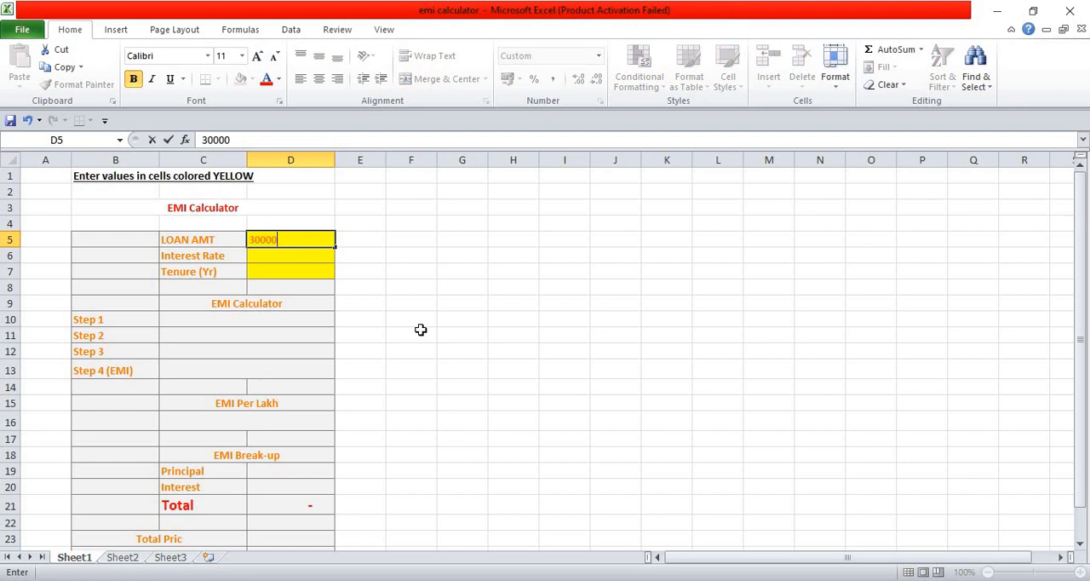
{"action": "type", "text": "00"}
{"action": "key", "text": "Return"}
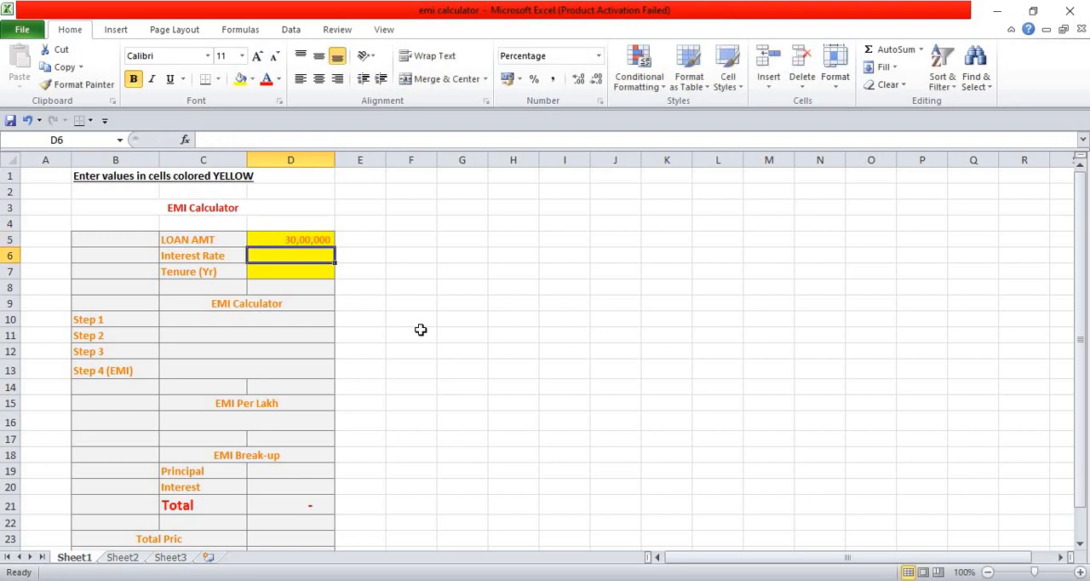
{"action": "type", "text": "9"}
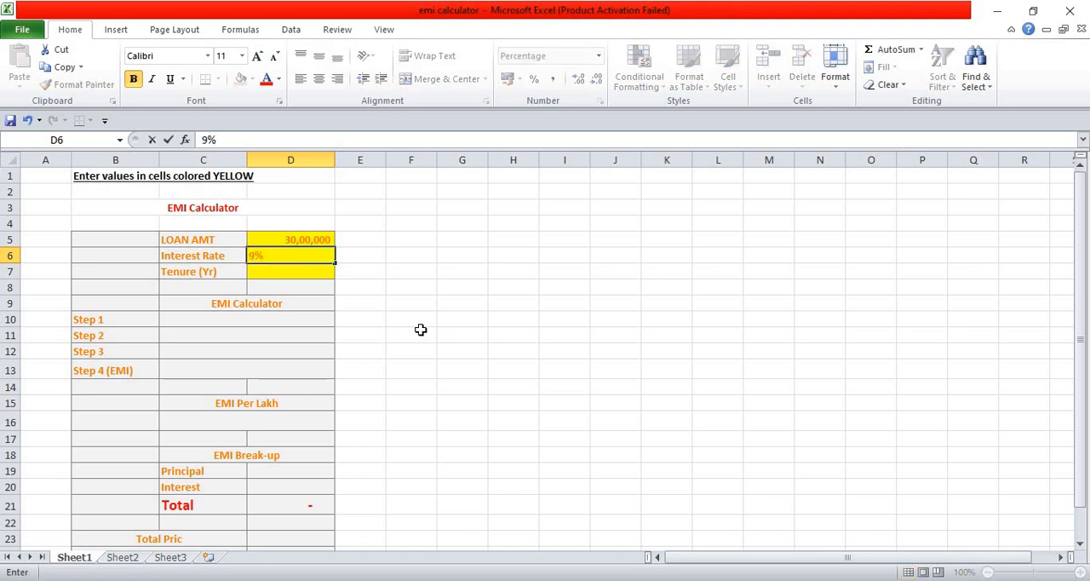
{"action": "key", "text": "Return"}
{"action": "type", "text": "20"}
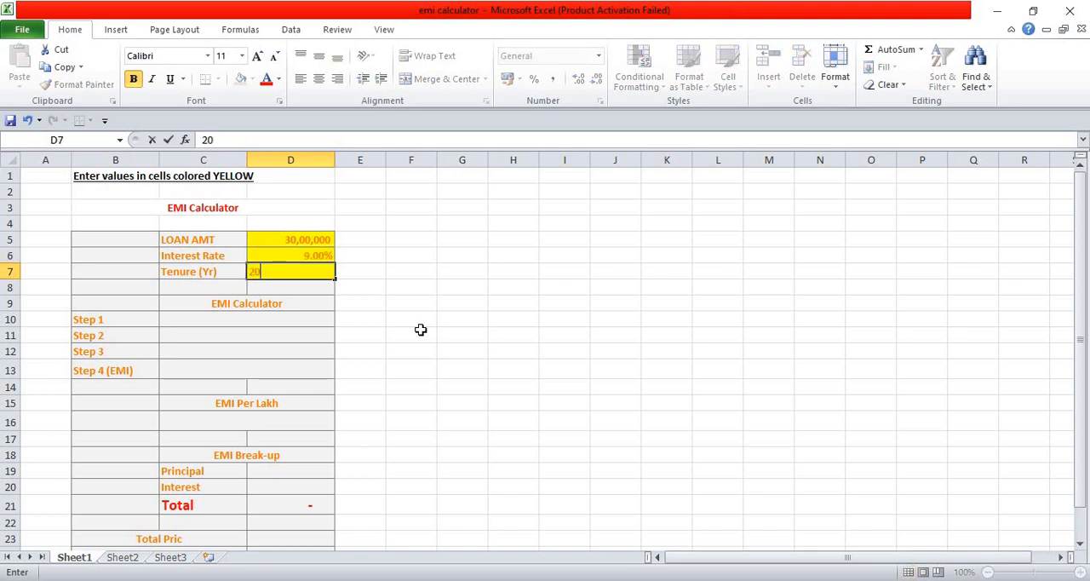
{"action": "key", "text": "Return"}
Enter the Step 1 formula =D5*(D6/12) in cell C10 to compute the monthly interest on the loan
{"action": "key", "text": "Down"}
{"action": "key", "text": "Down"}
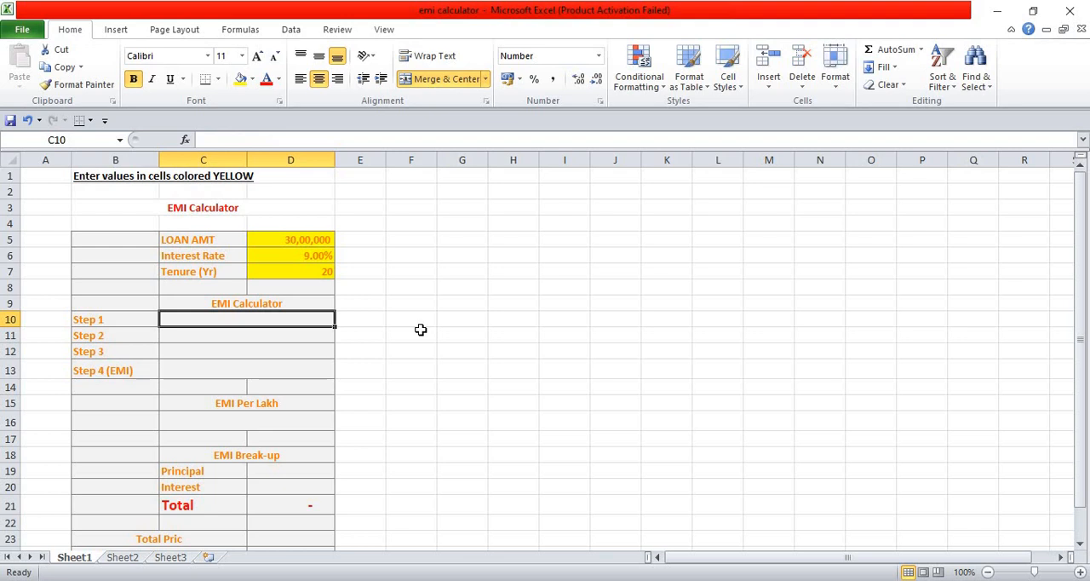
{"action": "type", "text": "="}
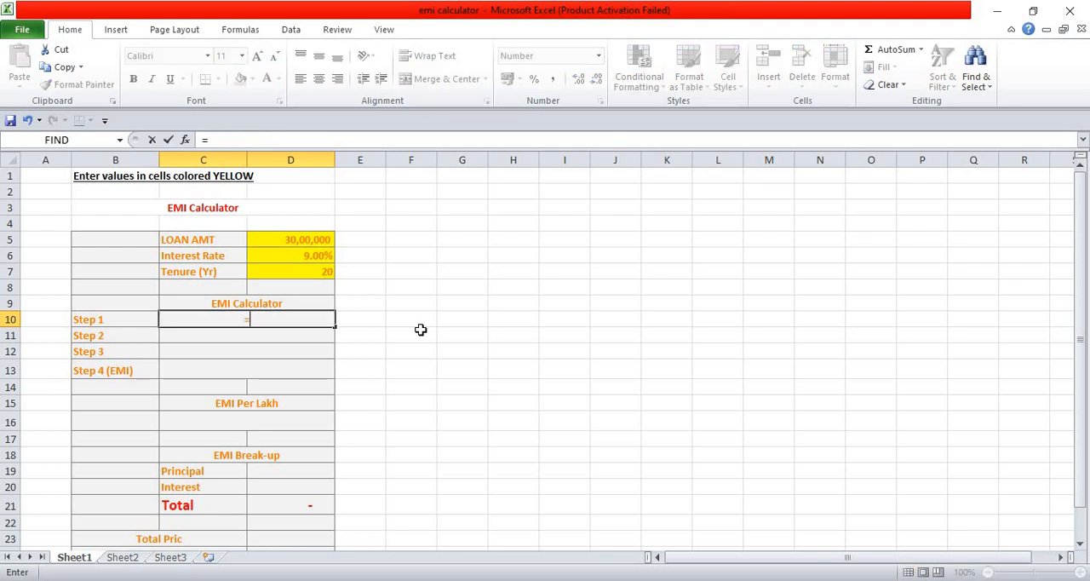
{"action": "key", "text": "Up"}
{"action": "key", "text": "Up"}
{"action": "key", "text": "Right"}
{"action": "key", "text": "Up"}
{"action": "key", "text": "Up"}
{"action": "key", "text": "Up"}
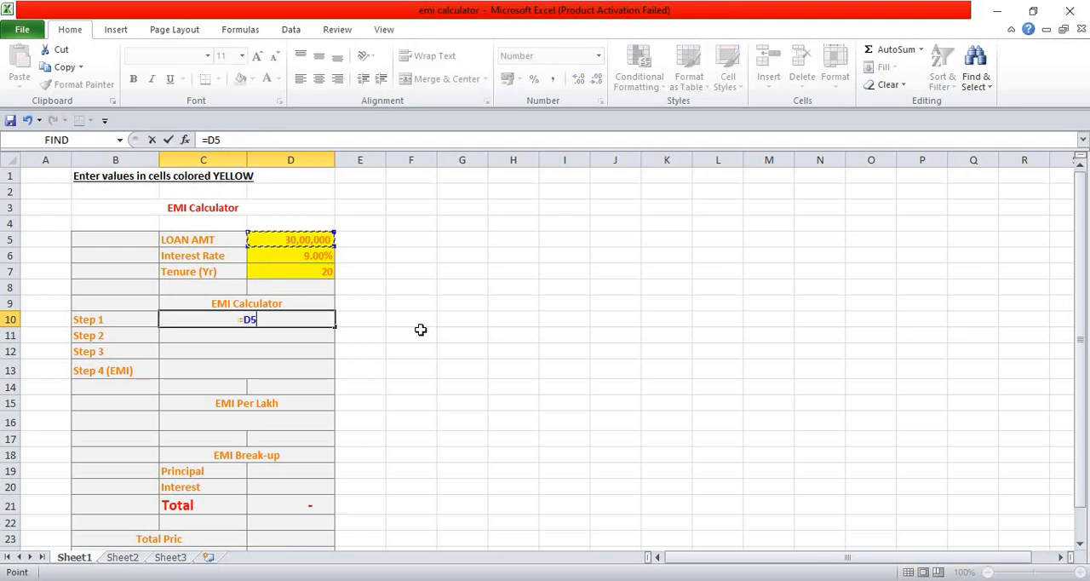
{"action": "type", "text": "*("}
{"action": "key", "text": "Up"}
{"action": "key", "text": "Up"}
{"action": "key", "text": "Up"}
{"action": "key", "text": "Up"}
{"action": "key", "text": "Right"}
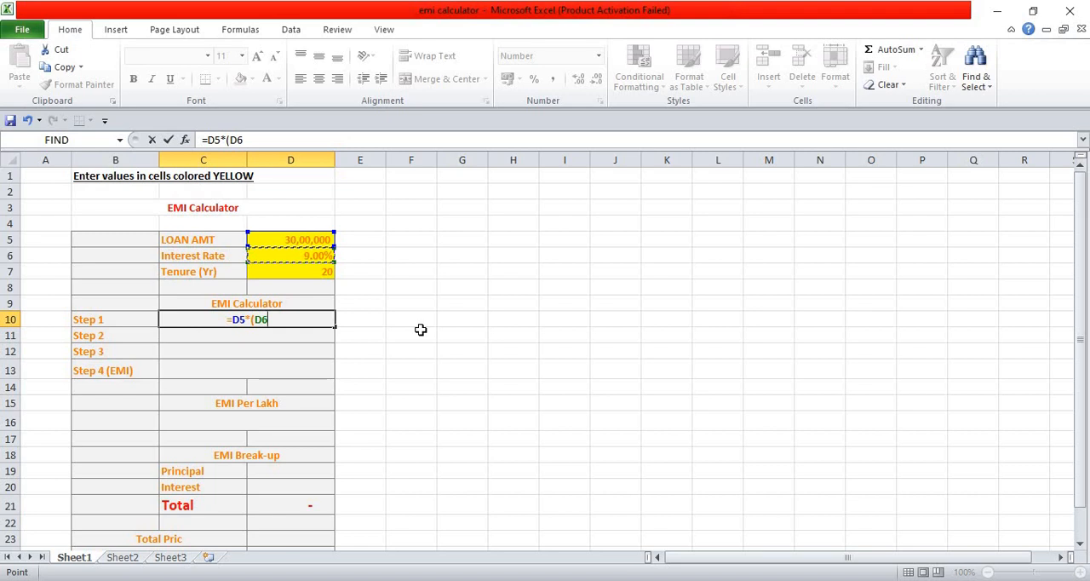
{"action": "type", "text": "/12)"}
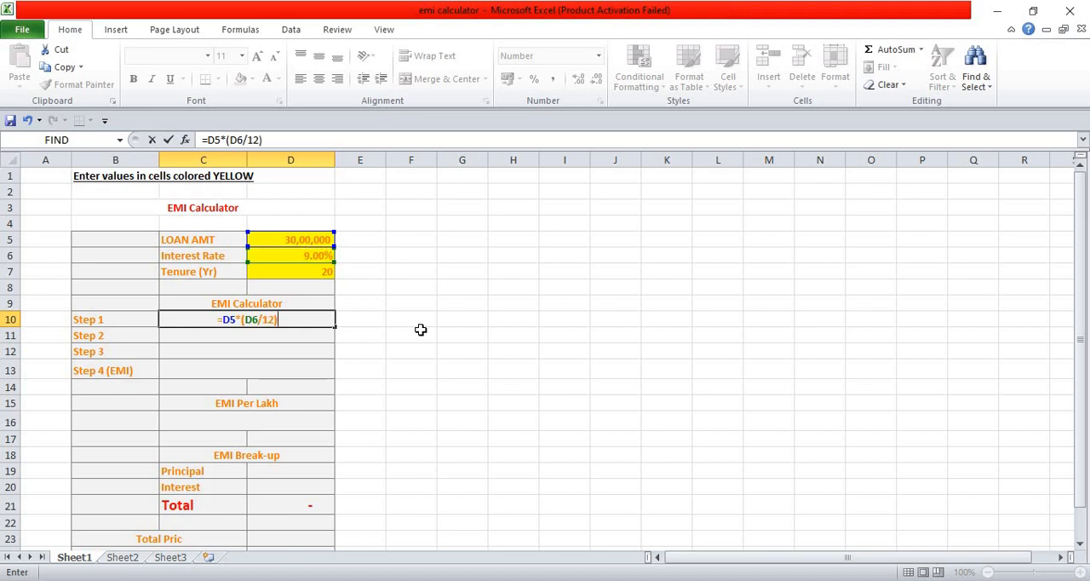
{"action": "key", "text": "ctrl+Return"}
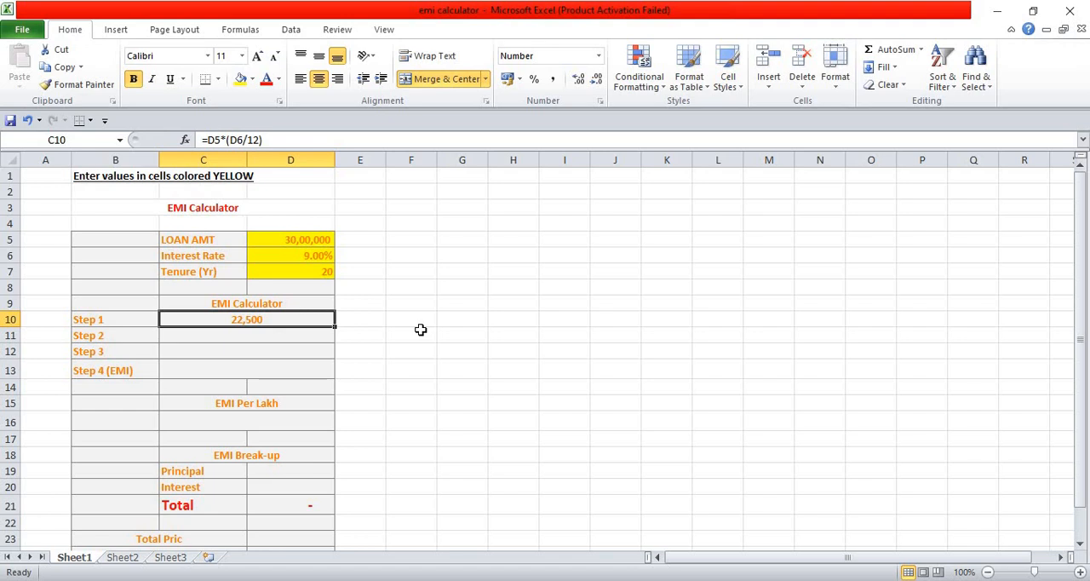
Enter the Step 2 compounding formula =(1+(D6/12))^(D7*12) in cell C11
{"action": "key", "text": "Down"}
{"action": "type", "text": "="}
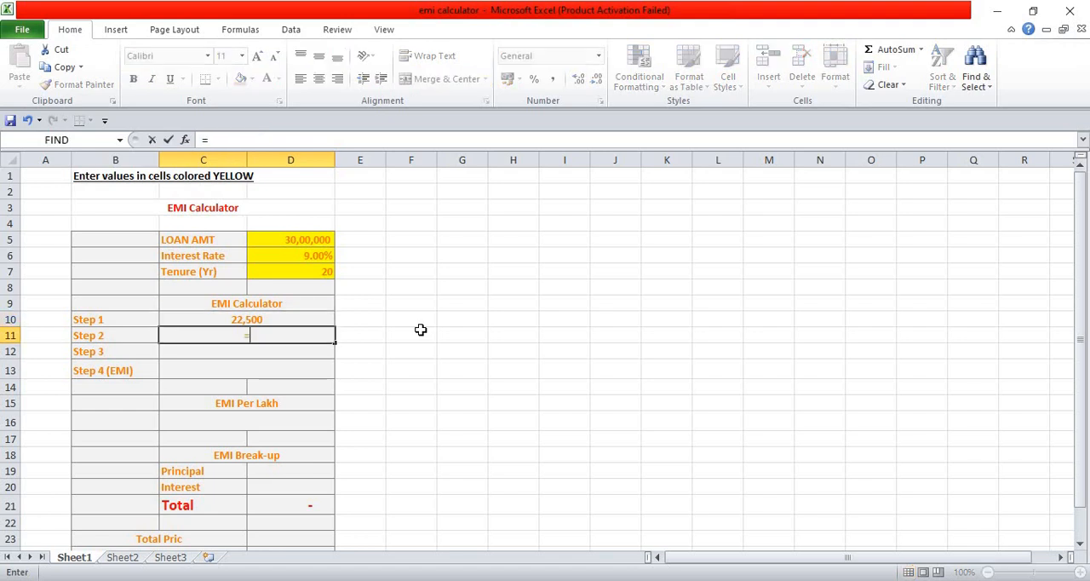
{"action": "type", "text": "(1+("}
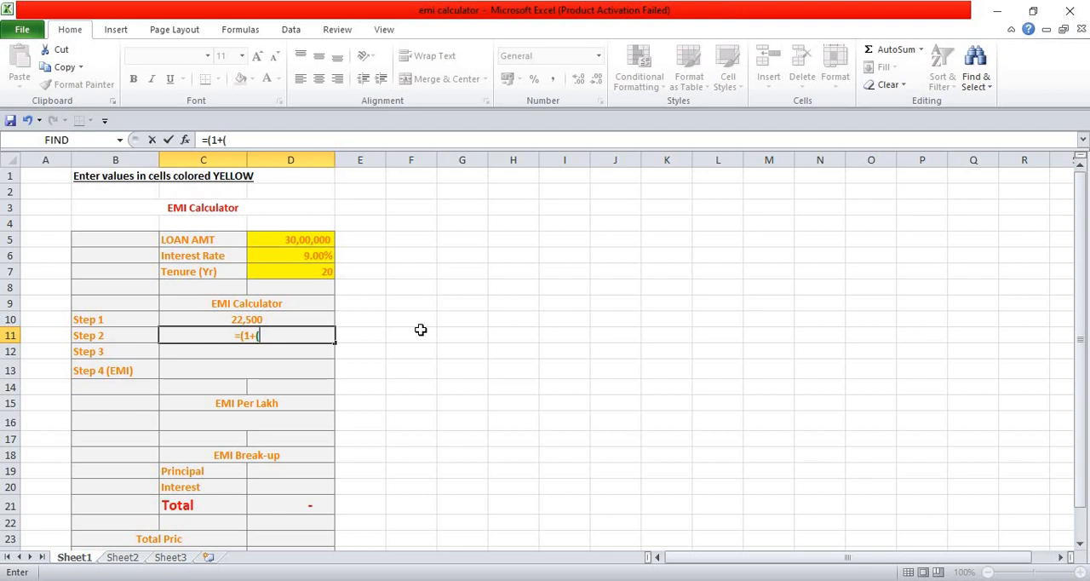
{"action": "left_click", "coordinate": [291, 256]}
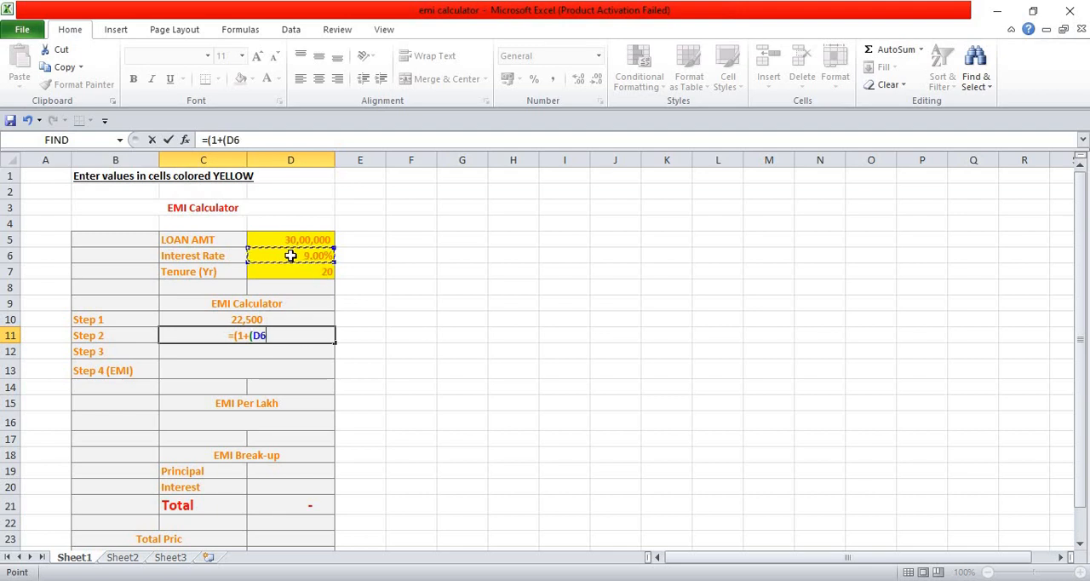
{"action": "type", "text": "/12)"}
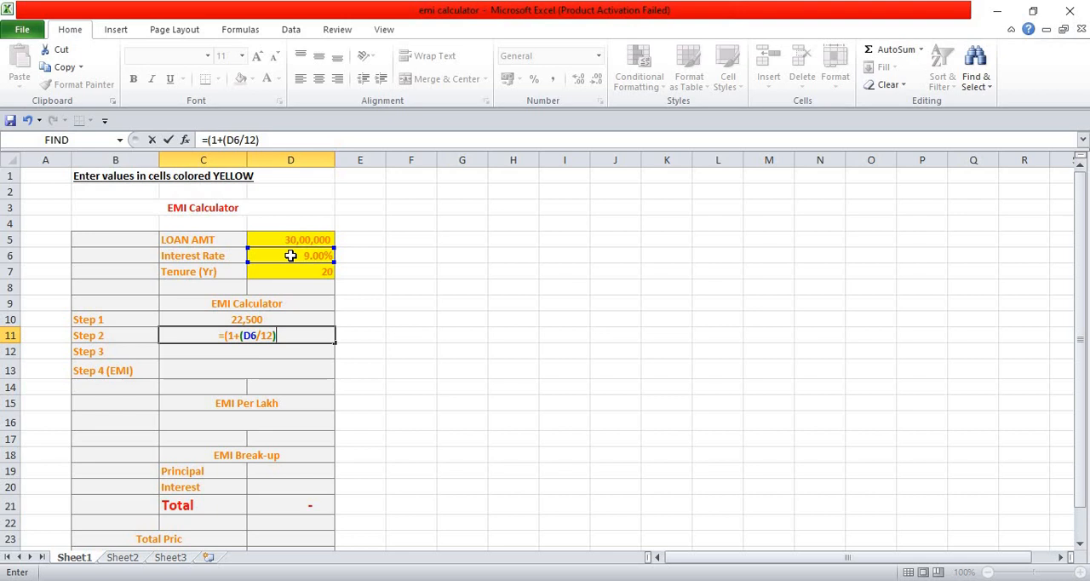
{"action": "type", "text": ")"}
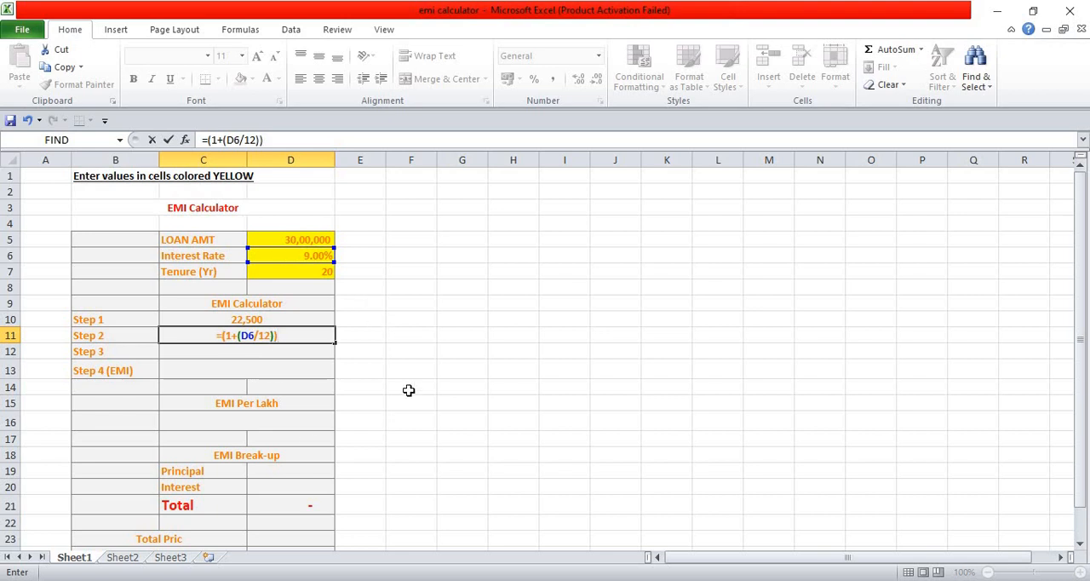
{"action": "type", "text": "^("}
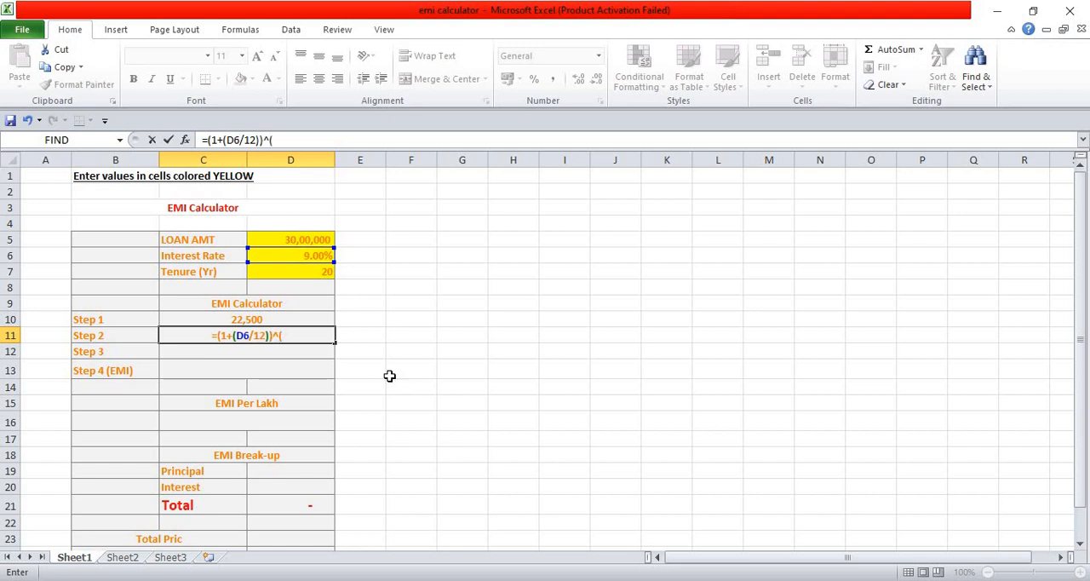
{"action": "left_click", "coordinate": [290, 276]}
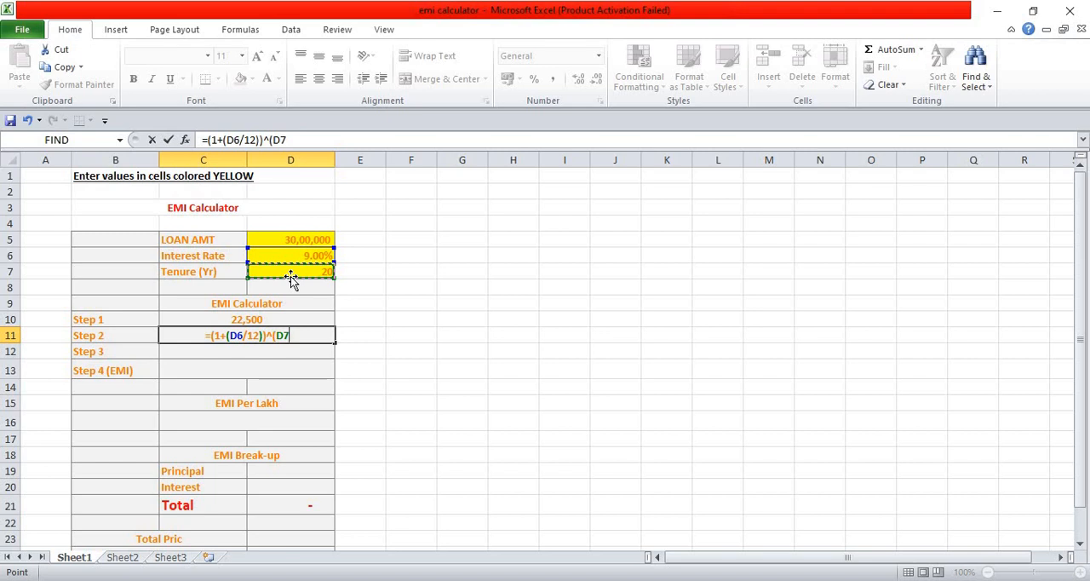
{"action": "type", "text": "*"}
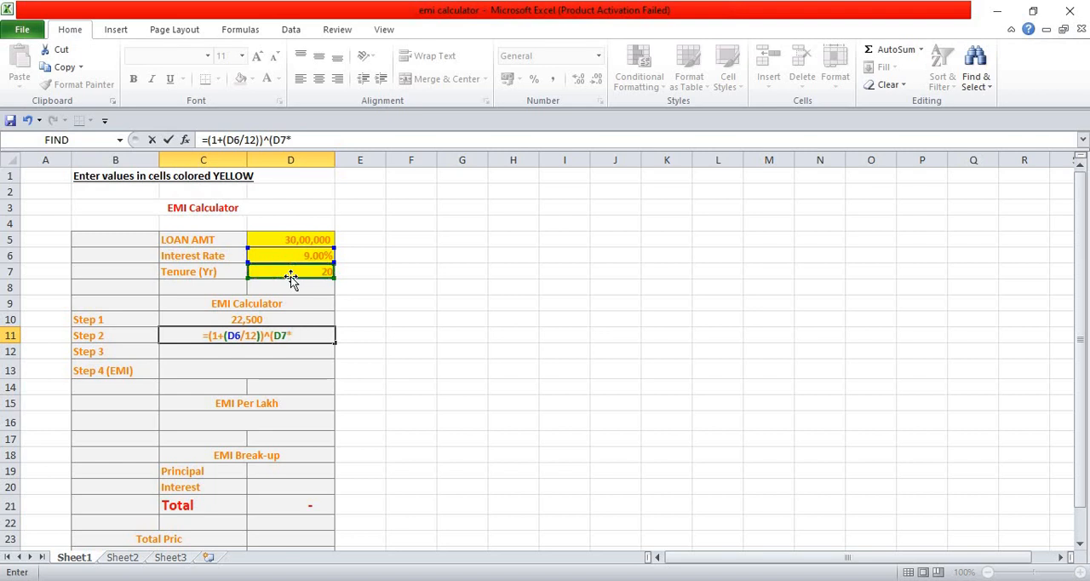
{"action": "type", "text": "12)"}
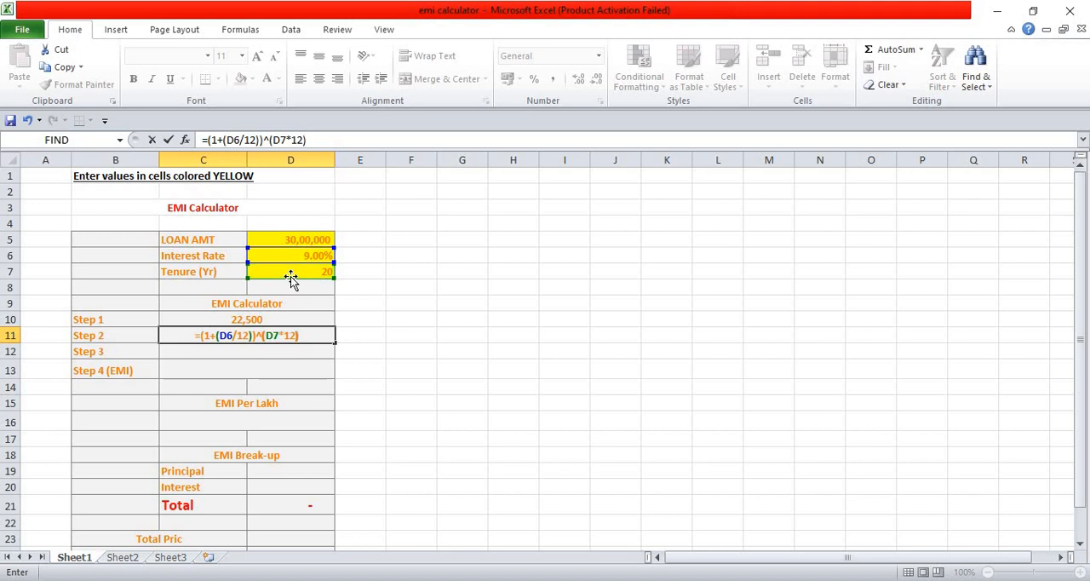
{"action": "key", "text": "Return"}
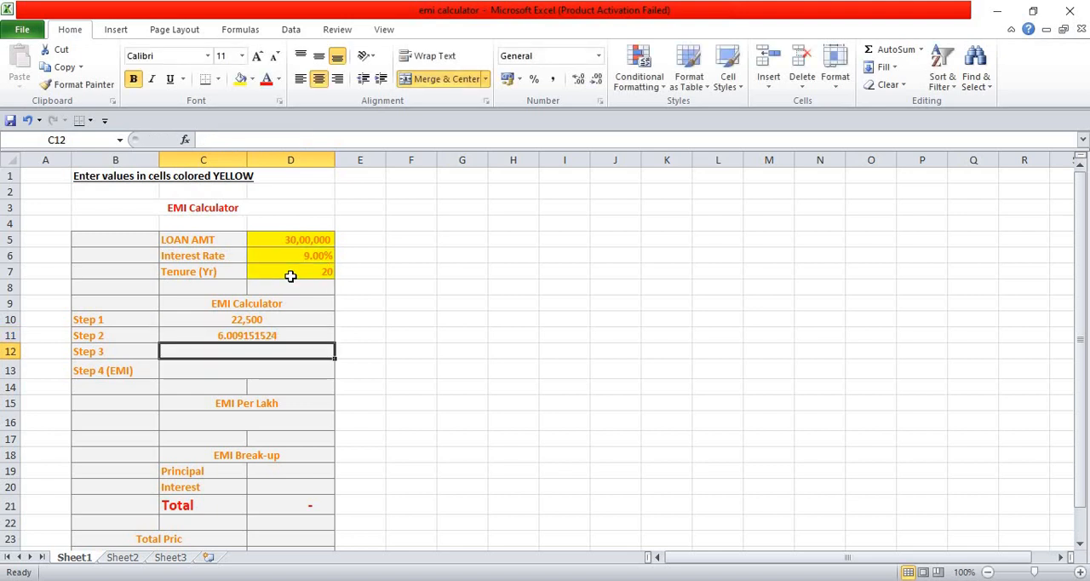
Enter the Step 3 formula =C11-1 in cell C12 to subtract one from the Step 2 result
{"action": "type", "text": "="}
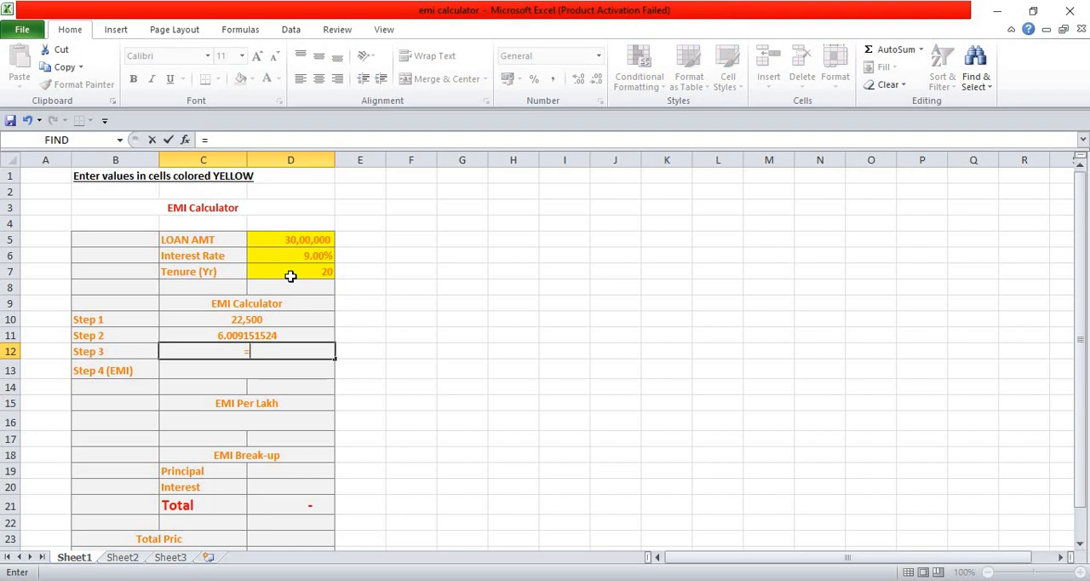
{"action": "key", "text": "Up"}
{"action": "type", "text": "-1"}
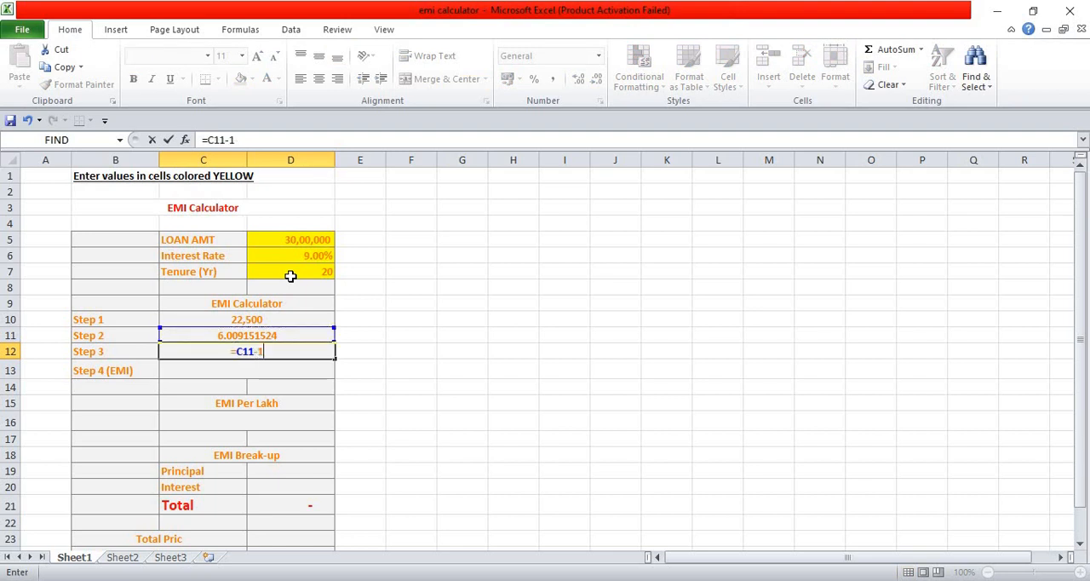
{"action": "key", "text": "Return"}
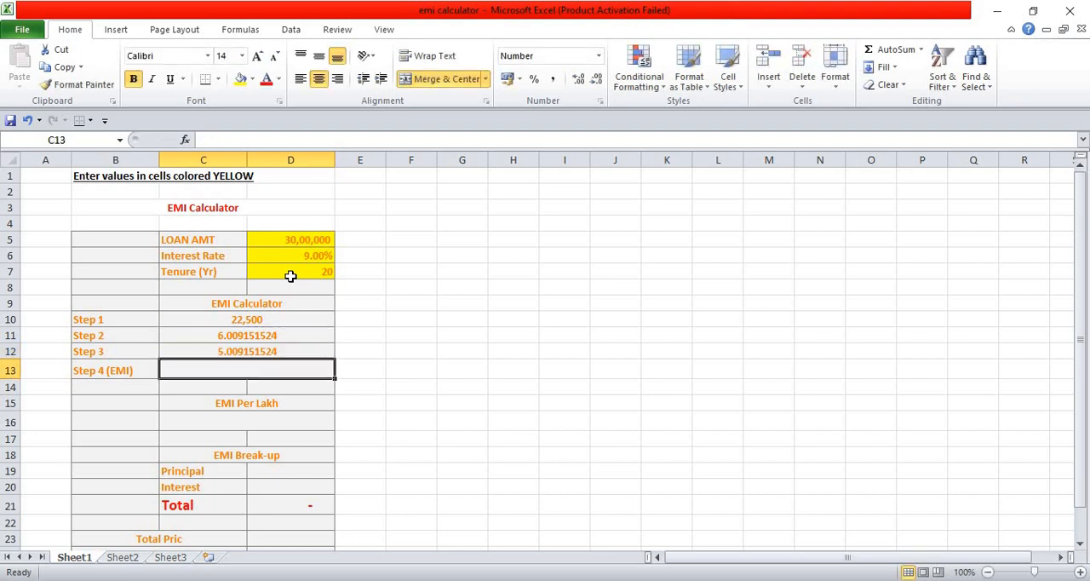
Enter the Step 4 EMI formula =C10*(C11/C12) in cell C13
{"action": "type", "text": "="}
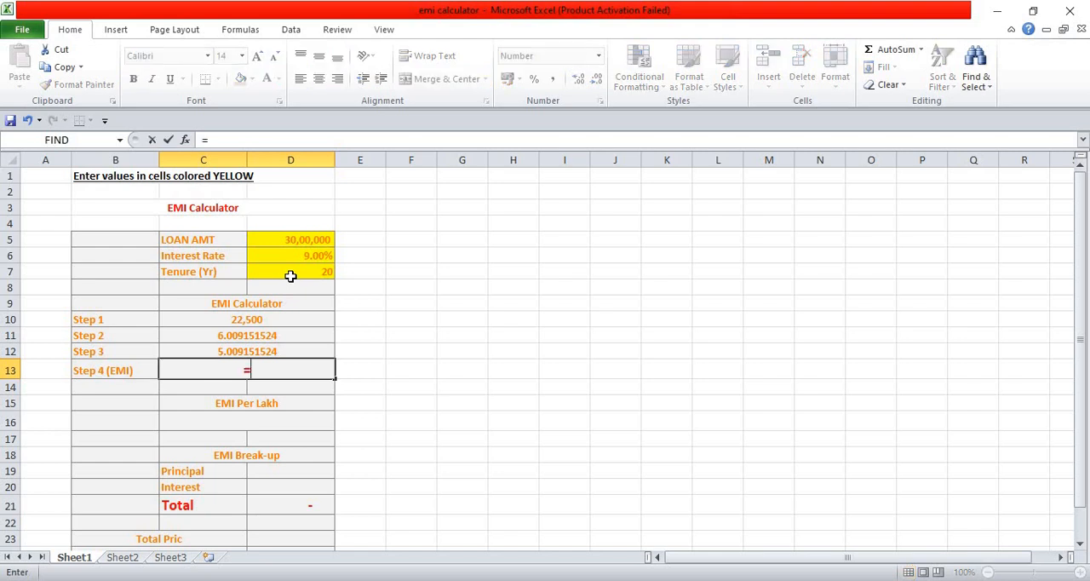
{"action": "key", "text": "Up"}
{"action": "key", "text": "Up"}
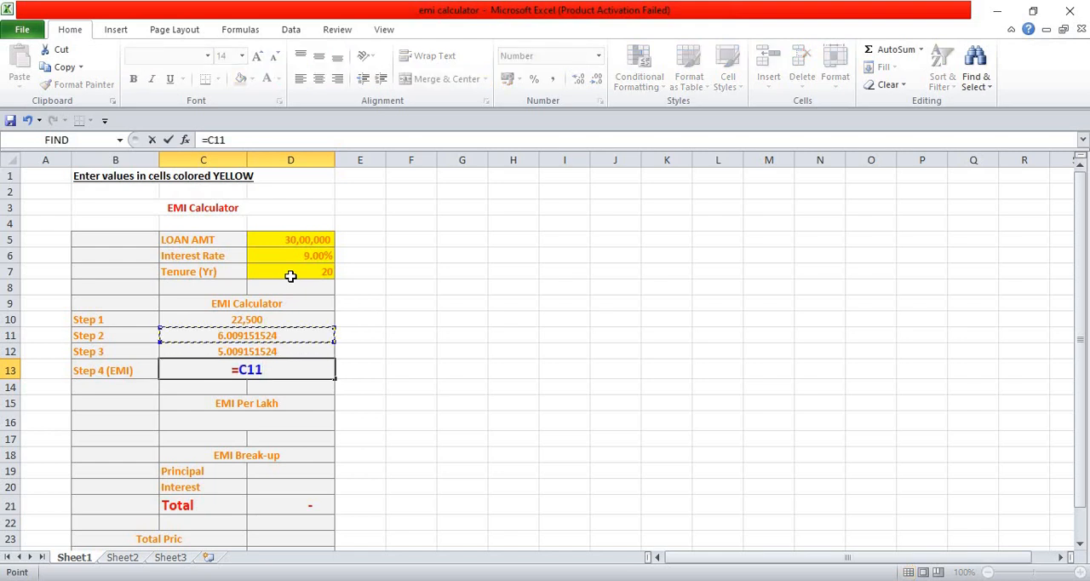
{"action": "key", "text": "Up"}
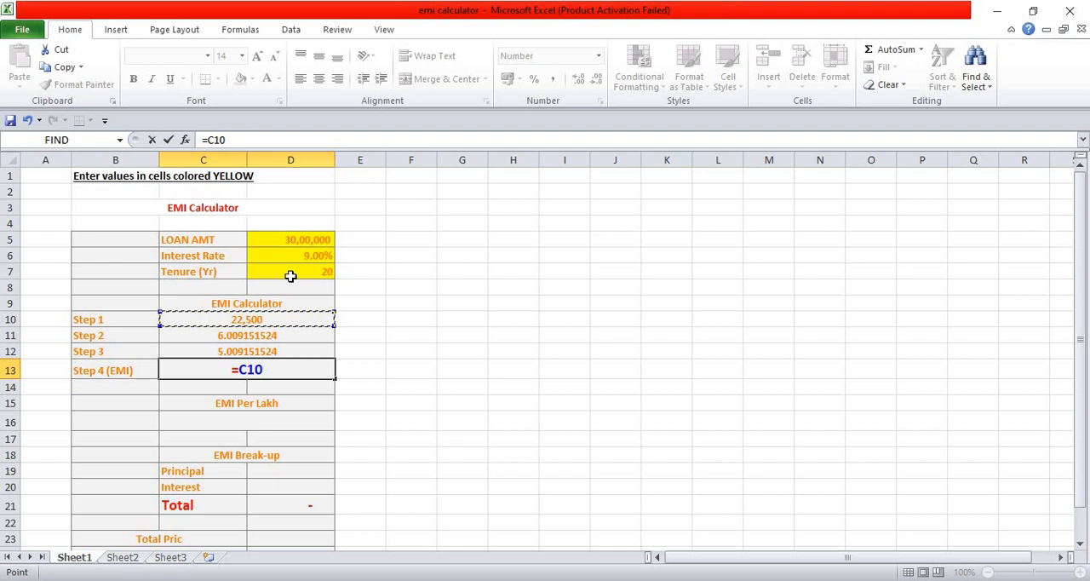
{"action": "type", "text": "*"}
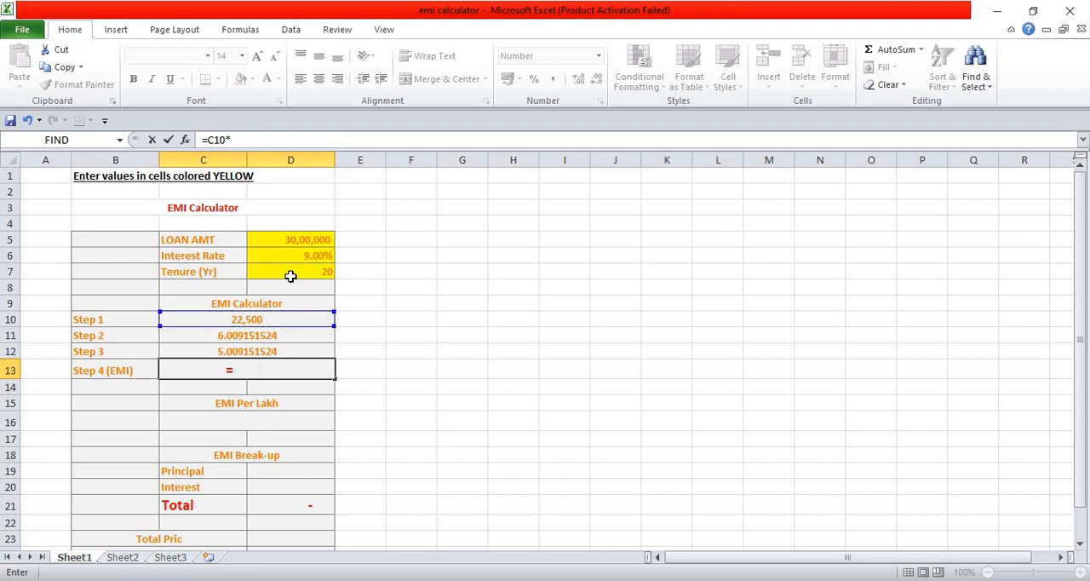
{"action": "type", "text": "("}
{"action": "key", "text": "Up"}
{"action": "key", "text": "Up"}
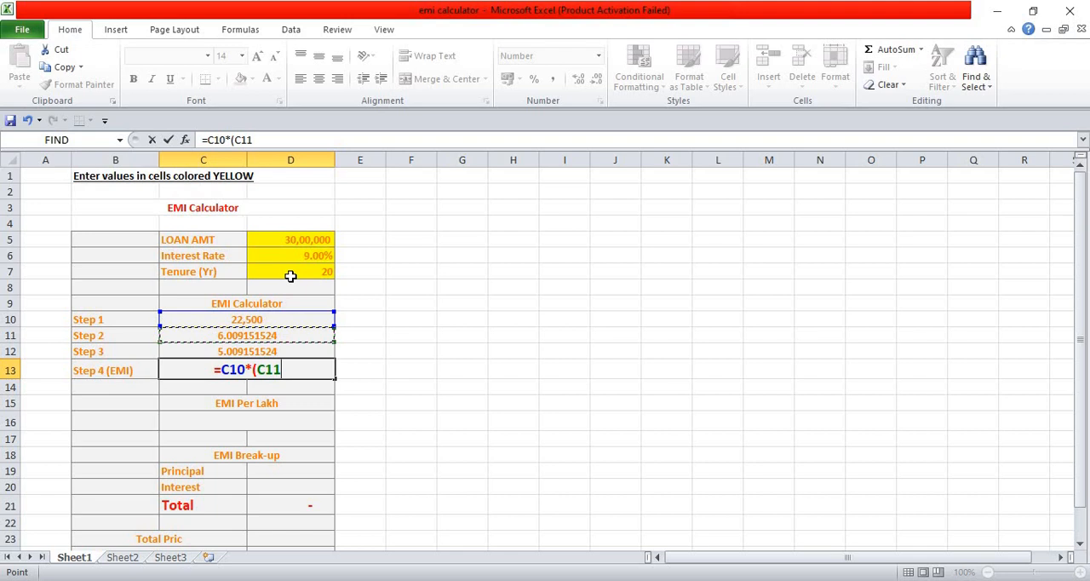
{"action": "type", "text": "/"}
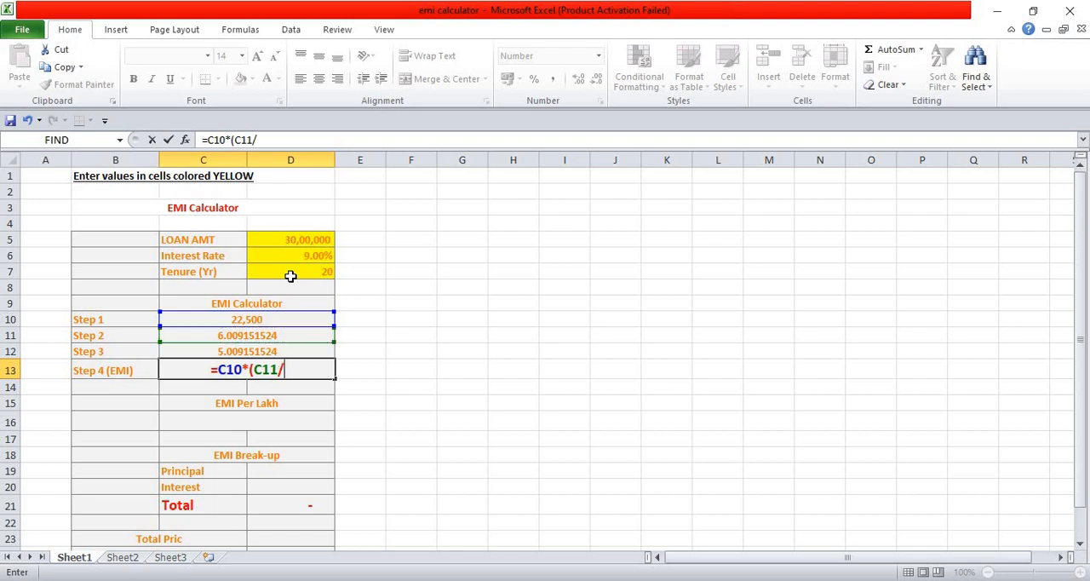
{"action": "left_click", "coordinate": [276, 350]}
{"action": "type", "text": ")"}
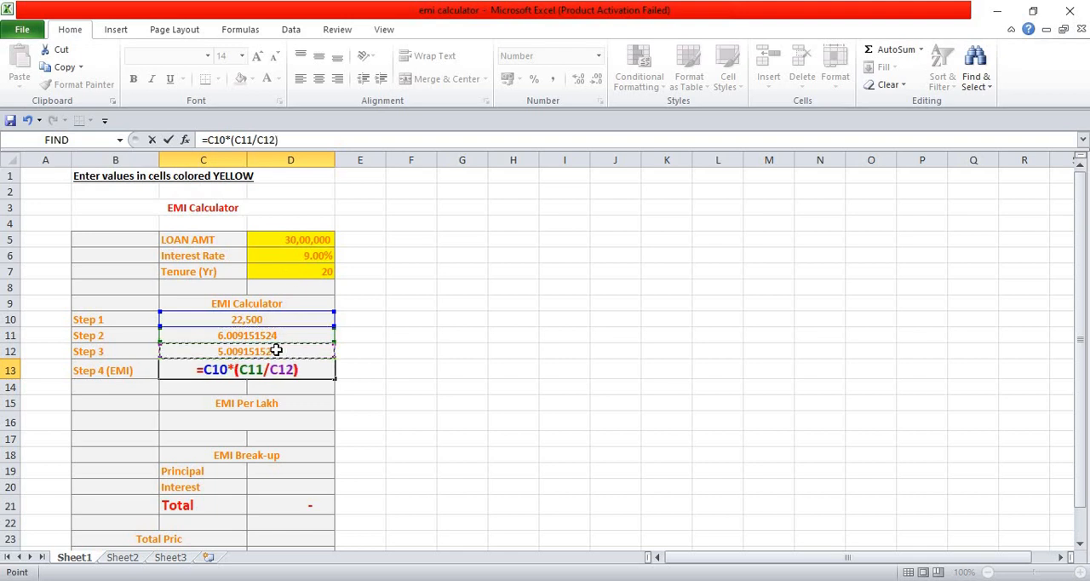
{"action": "key", "text": "Return"}
{"action": "key", "text": "Up"}
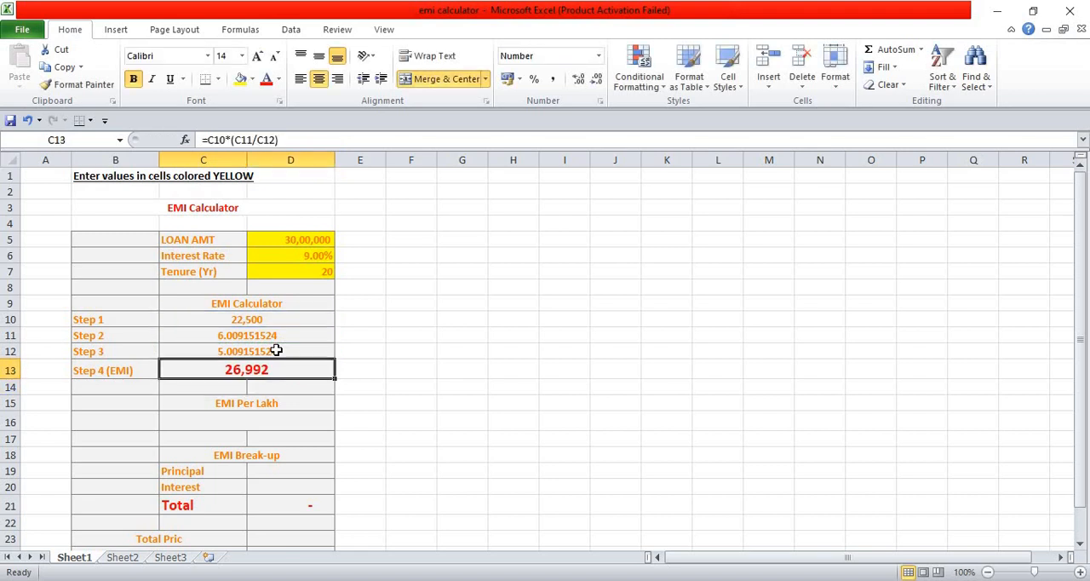
Review the interest rate and tenure inputs, the Step 1 formula and the resulting EMI cell
{"action": "key", "text": "Down"}
{"action": "key", "text": "Down"}
{"action": "key", "text": "Up"}
{"action": "key", "text": "Up"}
{"action": "key", "text": "Up"}
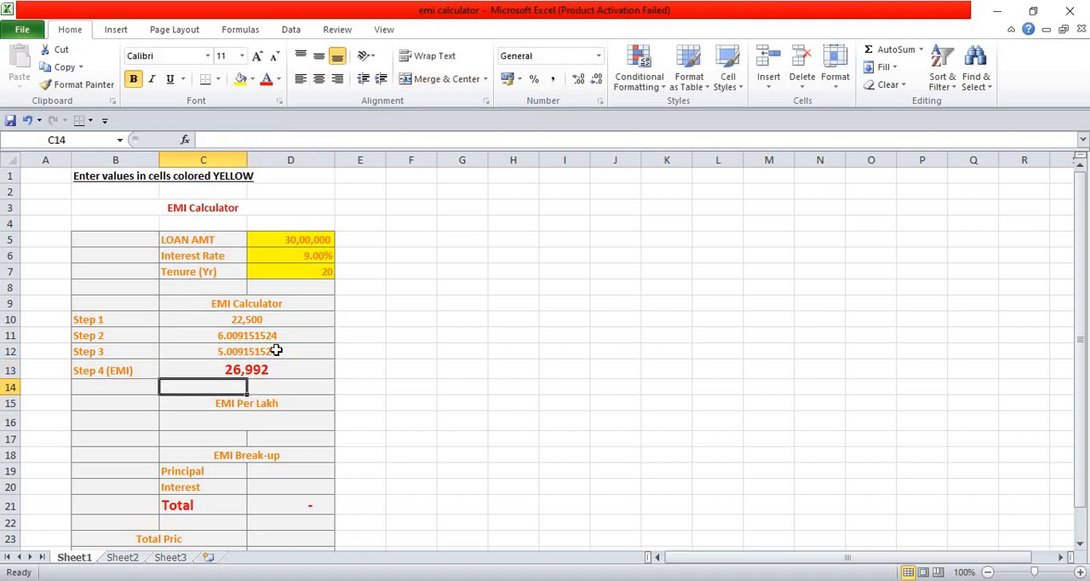
{"action": "key", "text": "Up"}
{"action": "key", "text": "Up"}
{"action": "key", "text": "Up"}
{"action": "key", "text": "Up"}
{"action": "key", "text": "Up"}
{"action": "key", "text": "Up"}
{"action": "key", "text": "Up"}
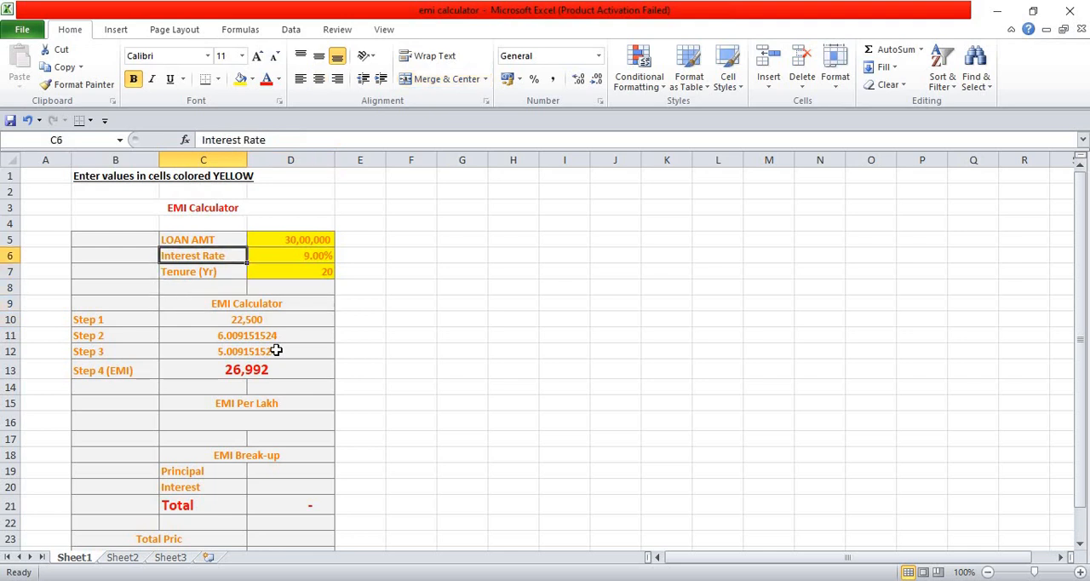
{"action": "key", "text": "Right"}
{"action": "key", "text": "Down"}
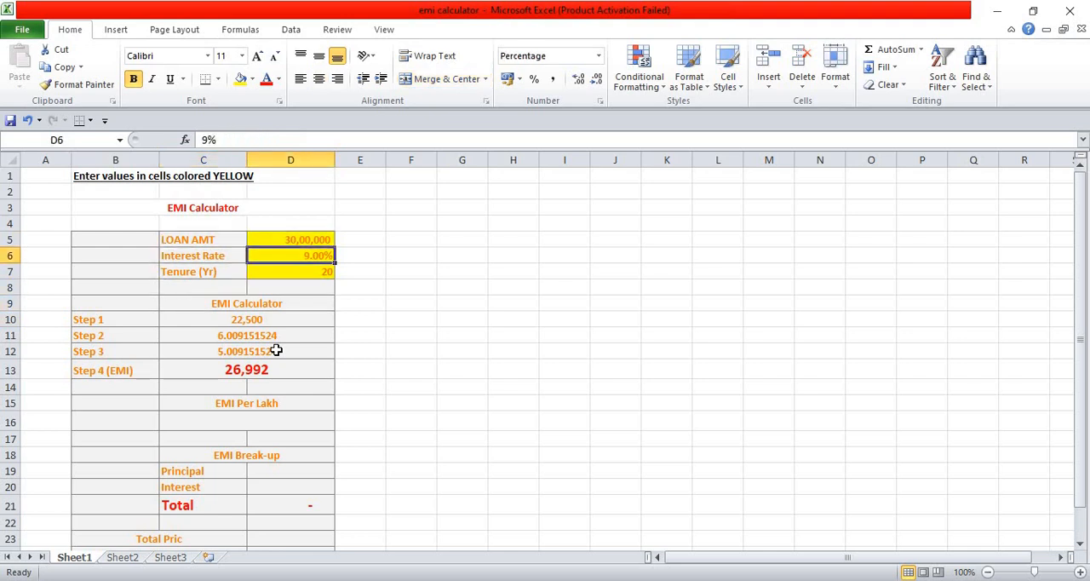
{"action": "key", "text": "Down"}
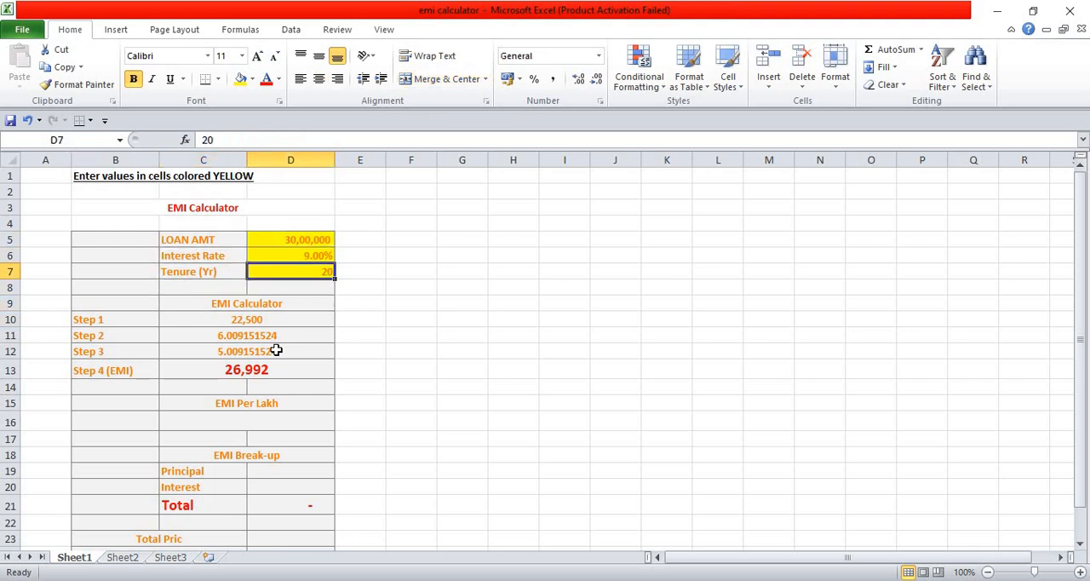
{"action": "key", "text": "Down"}
{"action": "key", "text": "Down"}
{"action": "key", "text": "Down"}
{"action": "key", "text": "Down"}
{"action": "key", "text": "Down"}
{"action": "key", "text": "Down"}
{"action": "key", "text": "Down"}
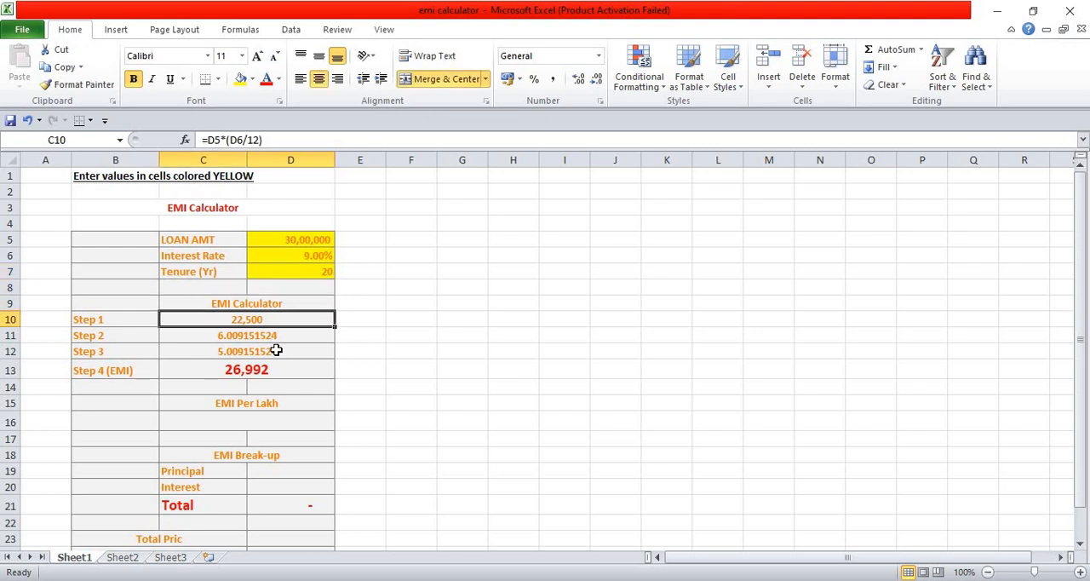
{"action": "key", "text": "Up"}
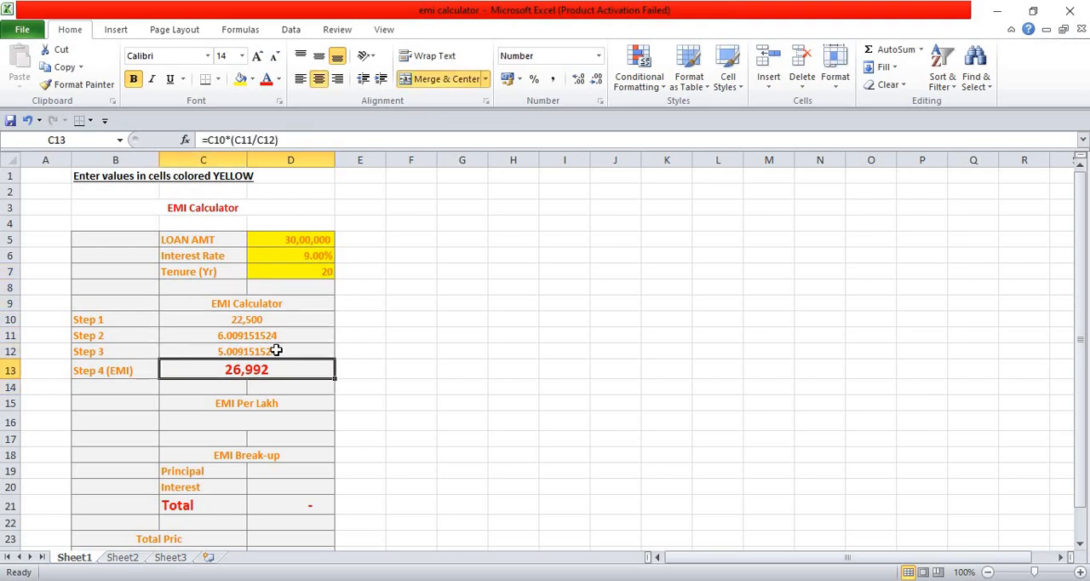
Enter the EMI Per Lakh formula =C13/(D5/100000) in cell C16
{"action": "key", "text": "Down"}
{"action": "key", "text": "Down"}
{"action": "key", "text": "Down"}
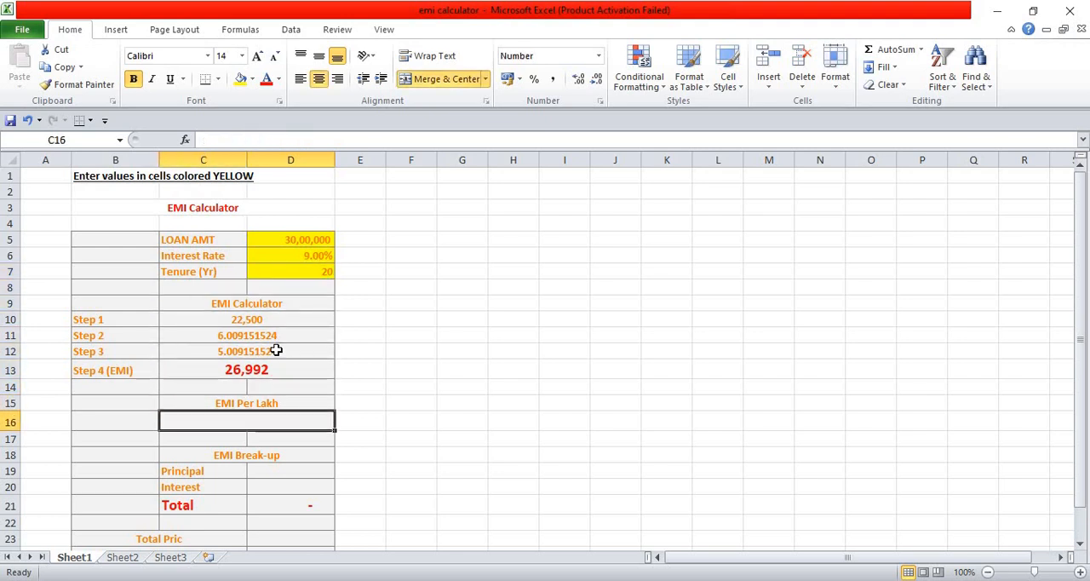
{"action": "type", "text": "="}
{"action": "key", "text": "Up"}
{"action": "key", "text": "Up"}
{"action": "key", "text": "Up"}
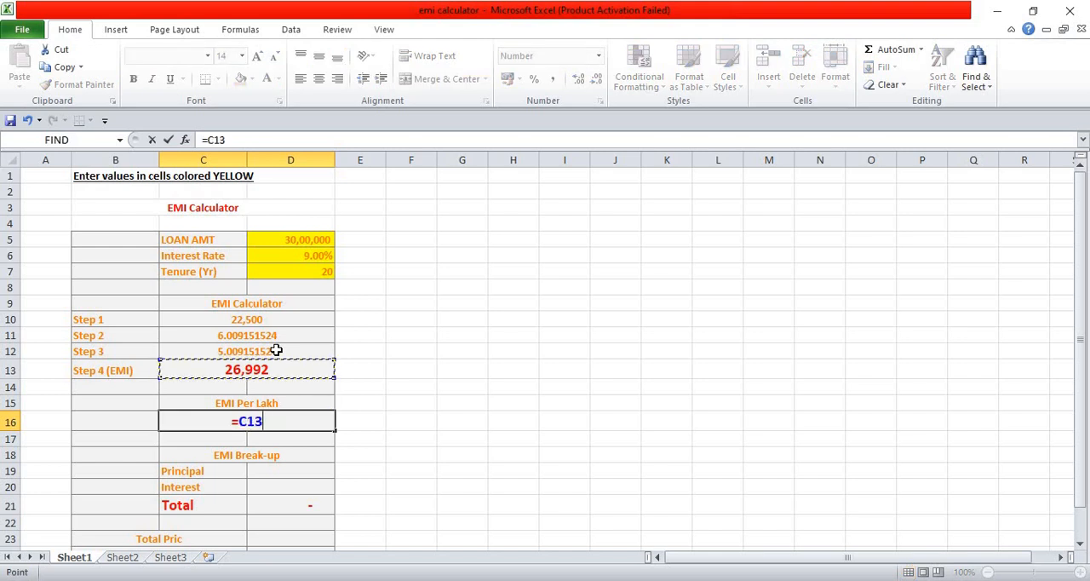
{"action": "type", "text": "/("}
{"action": "key", "text": "Up"}
{"action": "key", "text": "Up"}
{"action": "key", "text": "Up"}
{"action": "key", "text": "Up"}
{"action": "key", "text": "Up"}
{"action": "key", "text": "Up"}
{"action": "key", "text": "Up"}
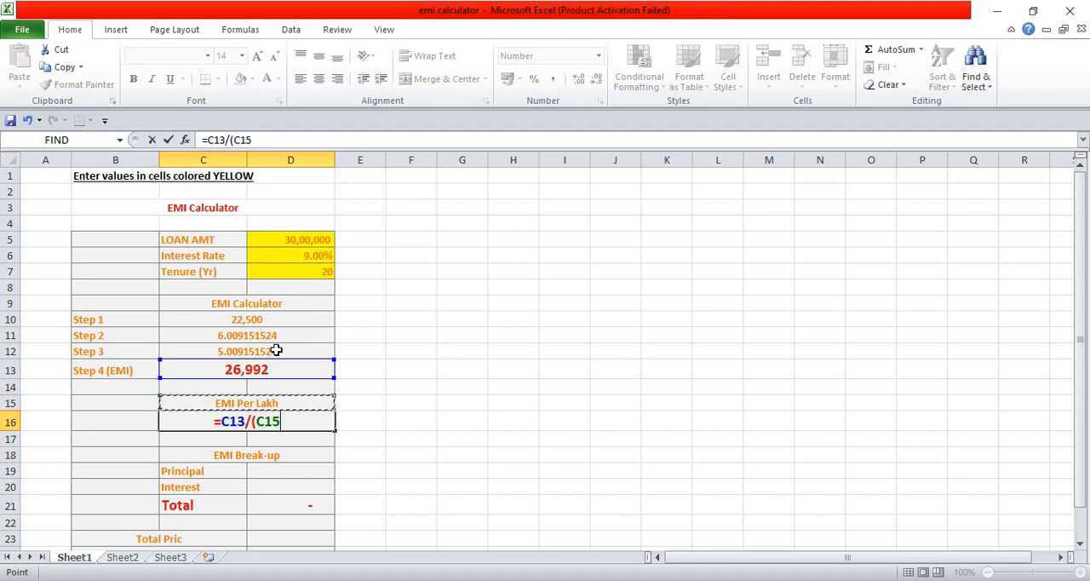
{"action": "key", "text": "Right"}
{"action": "key", "text": "Up"}
{"action": "key", "text": "Up"}
{"action": "key", "text": "Up"}
{"action": "key", "text": "Up"}
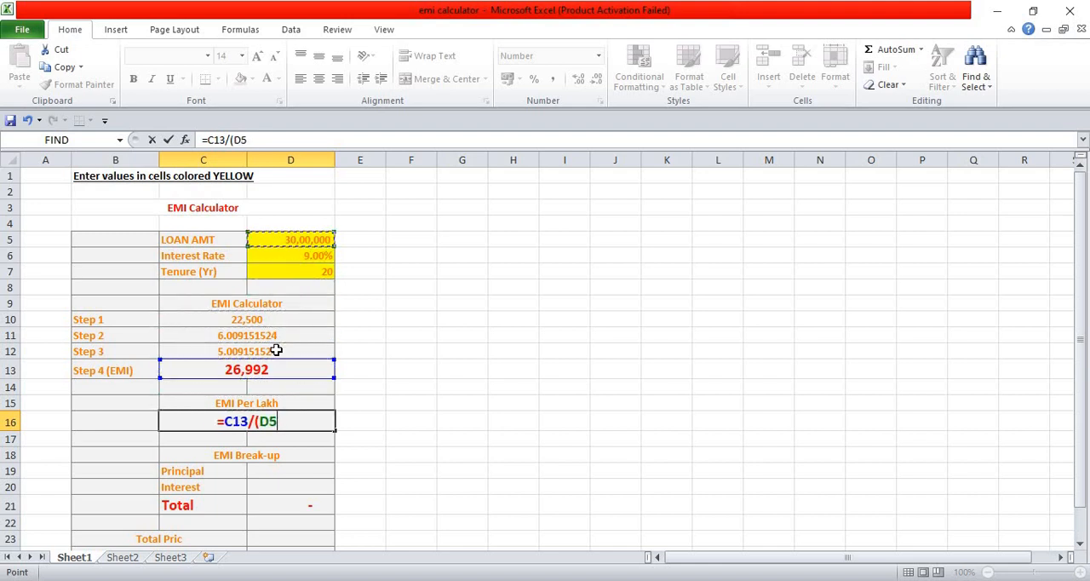
{"action": "type", "text": "/"}
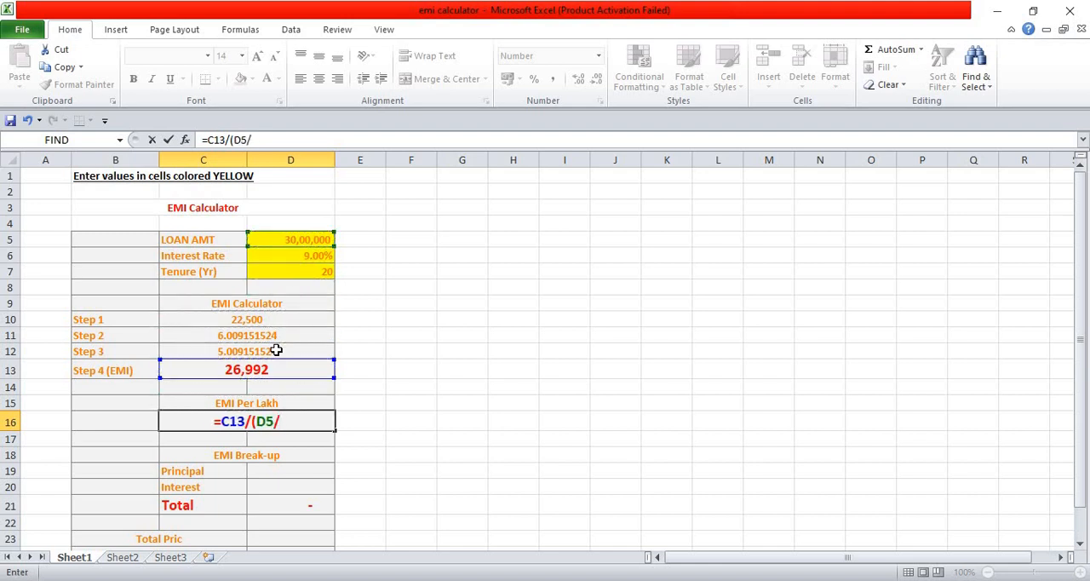
{"action": "type", "text": "100000"}
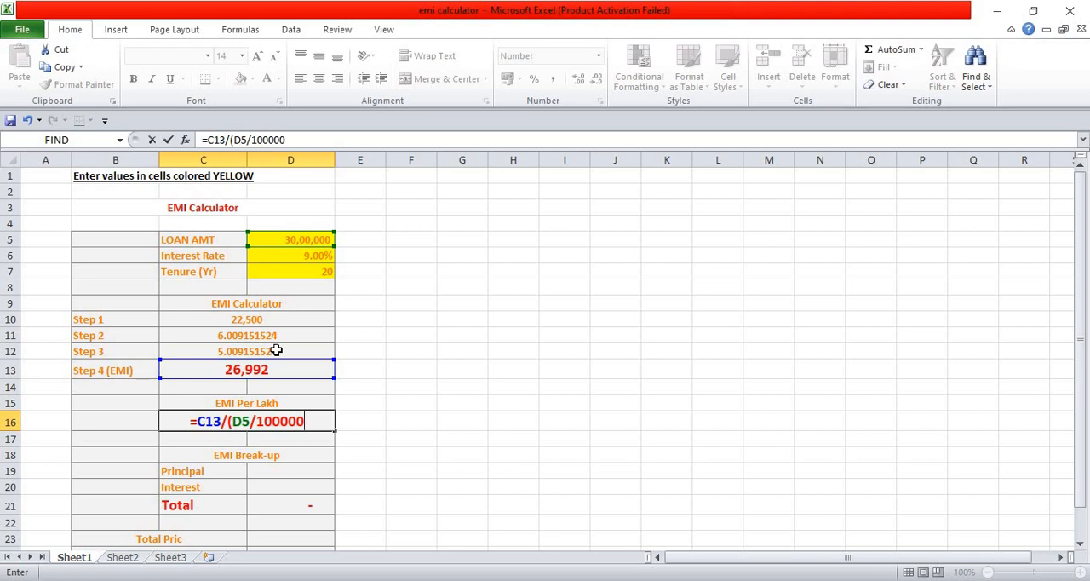
{"action": "type", "text": ")"}
{"action": "key", "text": "Return"}
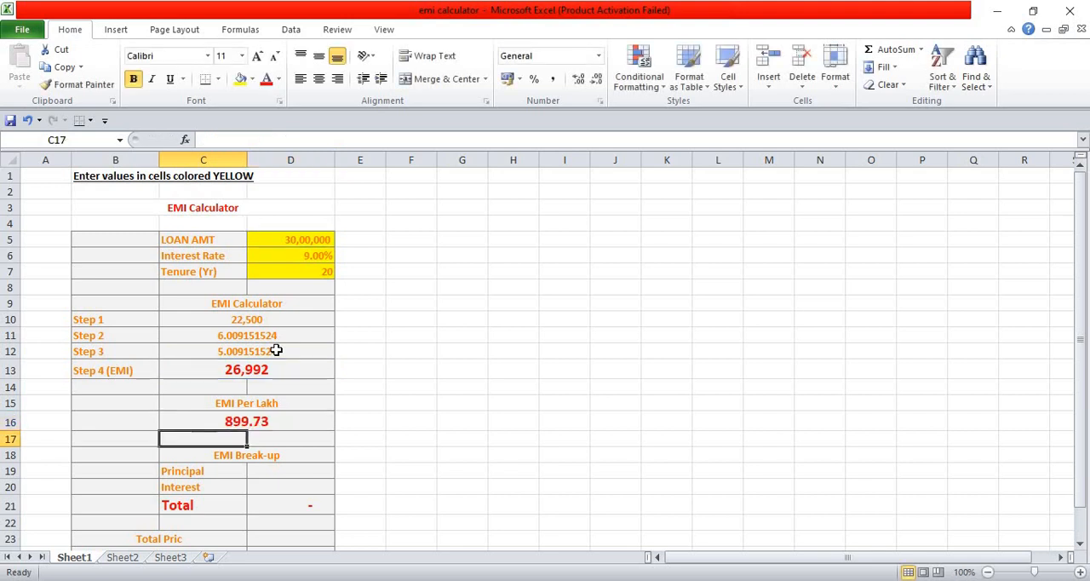
{"action": "key", "text": "Up"}
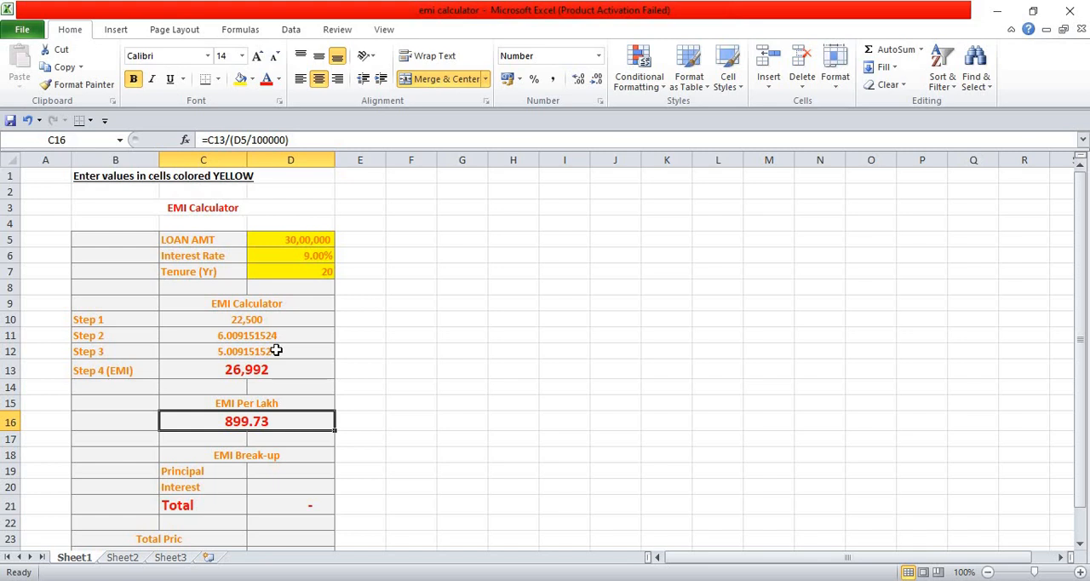
Enter the EMI Break-up principal formula =D5/(D7*12) in cell D19
{"action": "key", "text": "Down"}
{"action": "key", "text": "Down"}
{"action": "key", "text": "Down"}
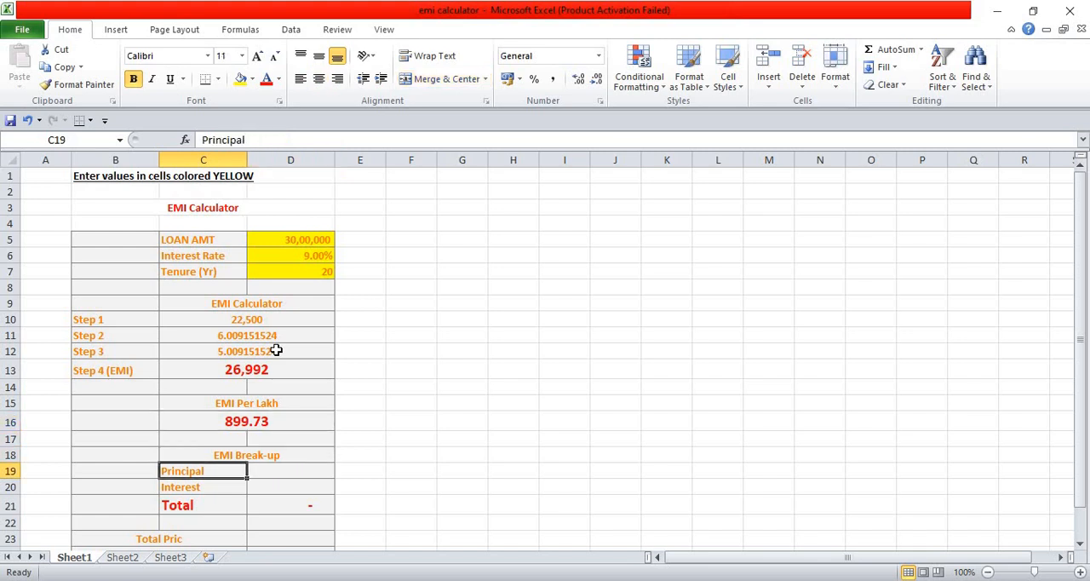
{"action": "key", "text": "Right"}
{"action": "type", "text": "="}
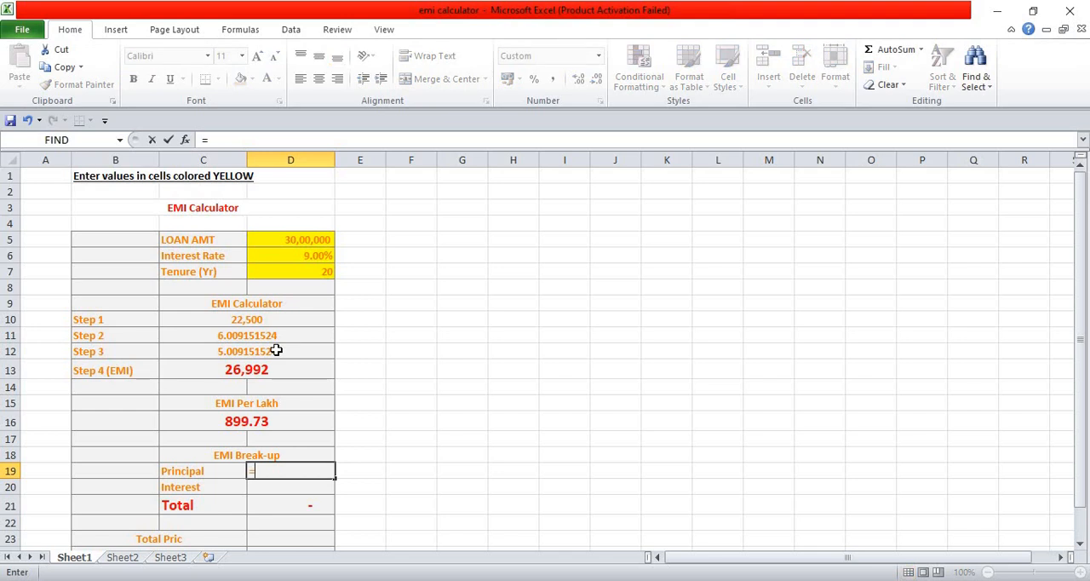
{"action": "key", "text": "Left"}
{"action": "key", "text": "Up"}
{"action": "key", "text": "Up"}
{"action": "key", "text": "Up"}
{"action": "key", "text": "Up"}
{"action": "key", "text": "Up"}
{"action": "key", "text": "Up"}
{"action": "key", "text": "Up"}
{"action": "key", "text": "Right"}
{"action": "key", "text": "Up"}
{"action": "key", "text": "Up"}
{"action": "key", "text": "Up"}
{"action": "key", "text": "Up"}
{"action": "key", "text": "Up"}
{"action": "key", "text": "Up"}
{"action": "key", "text": "Up"}
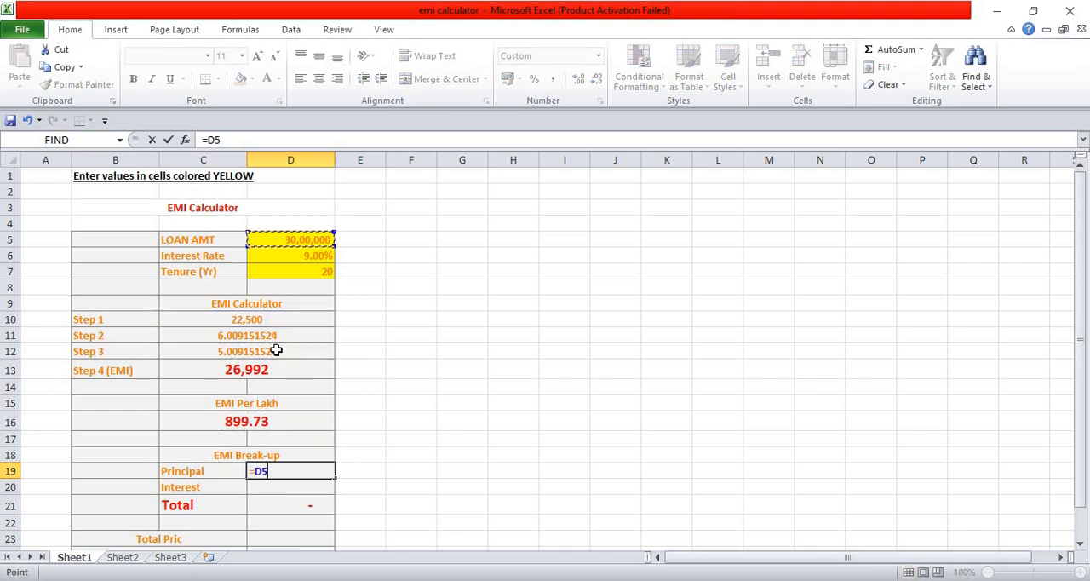
{"action": "type", "text": "/("}
{"action": "left_click", "coordinate": [291, 274]}
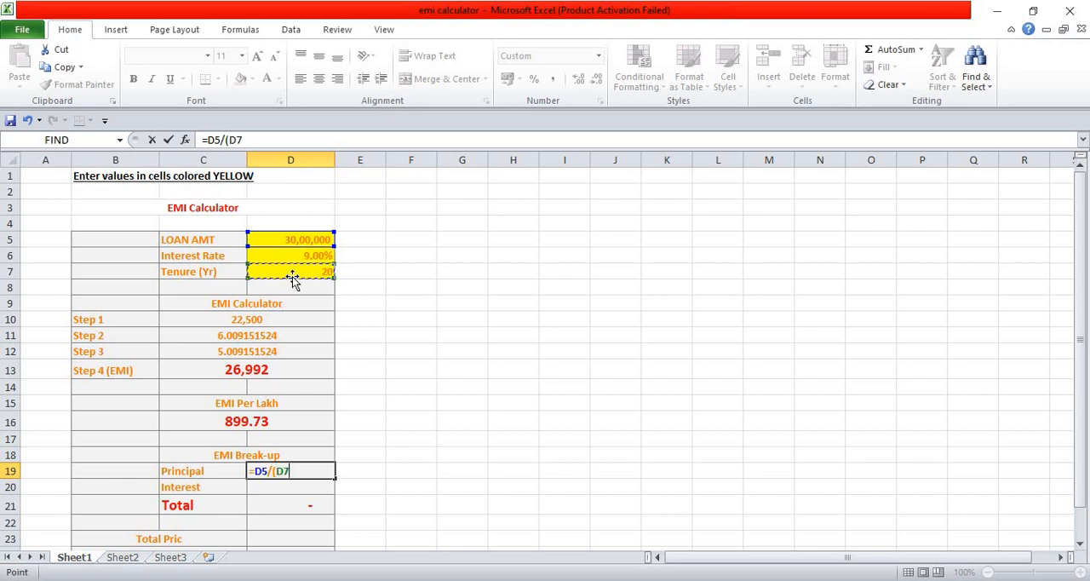
{"action": "type", "text": "*12)"}
{"action": "key", "text": "ctrl+Return"}
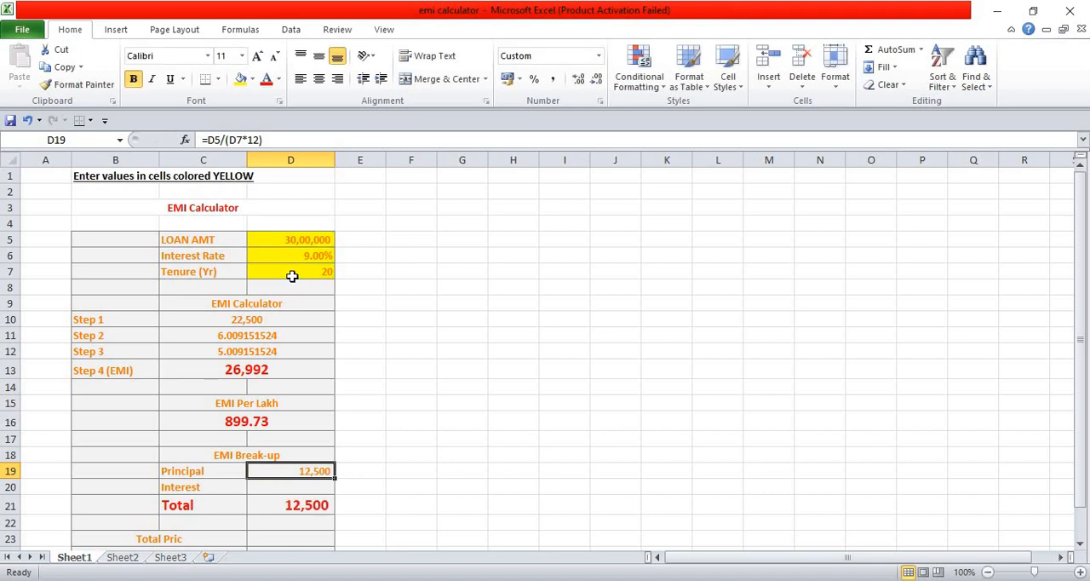
Enter the EMI Break-up interest formula =C13-D19 in cell D20
{"action": "key", "text": "Down"}
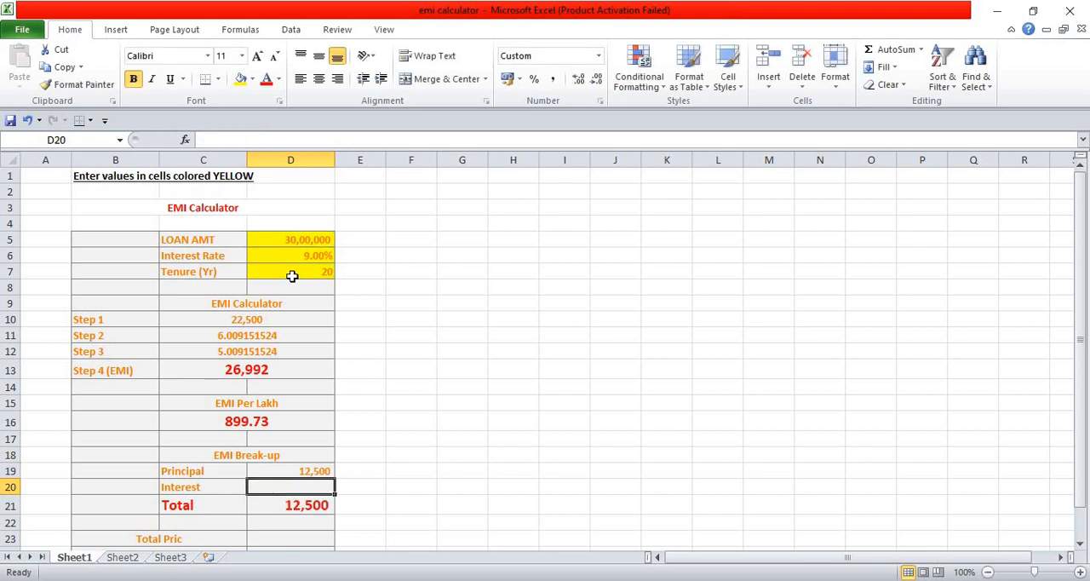
{"action": "type", "text": "="}
{"action": "key", "text": "Up"}
{"action": "key", "text": "Up"}
{"action": "key", "text": "Up"}
{"action": "key", "text": "Up"}
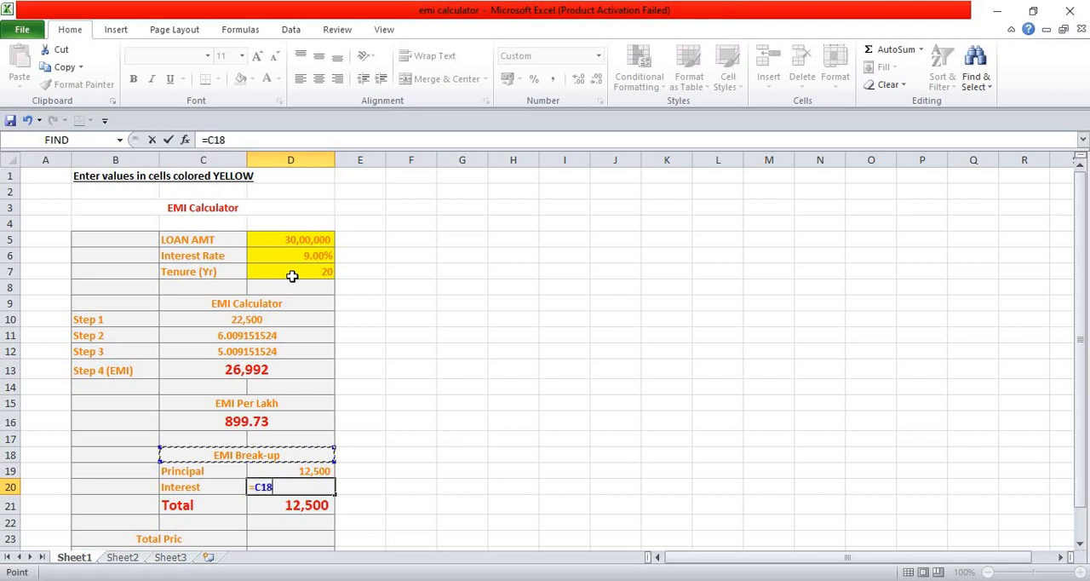
{"action": "key", "text": "Up"}
{"action": "key", "text": "Up"}
{"action": "key", "text": "Up"}
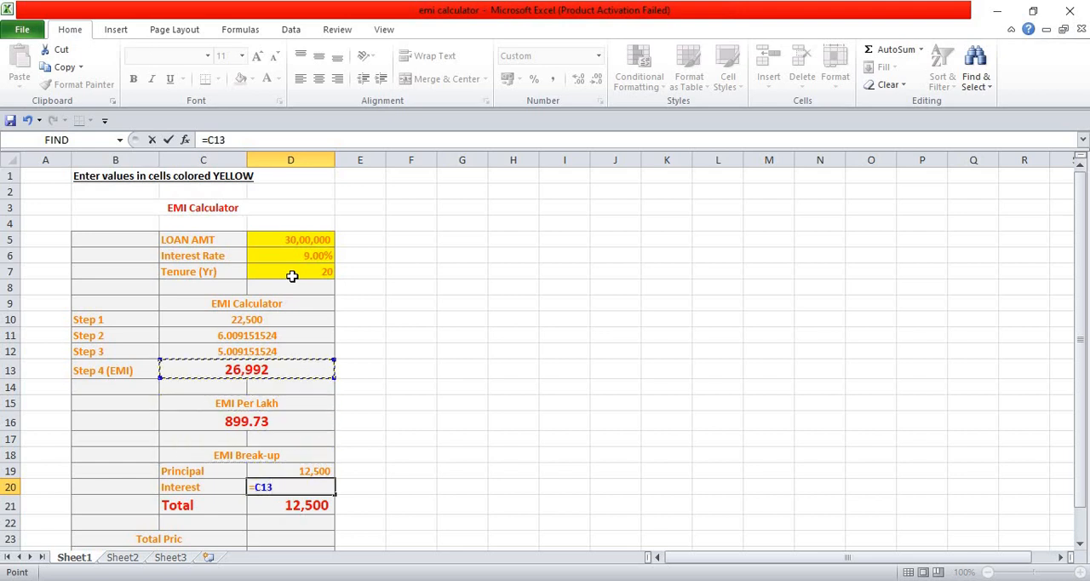
{"action": "type", "text": "-"}
{"action": "key", "text": "Up"}
{"action": "key", "text": "Return"}
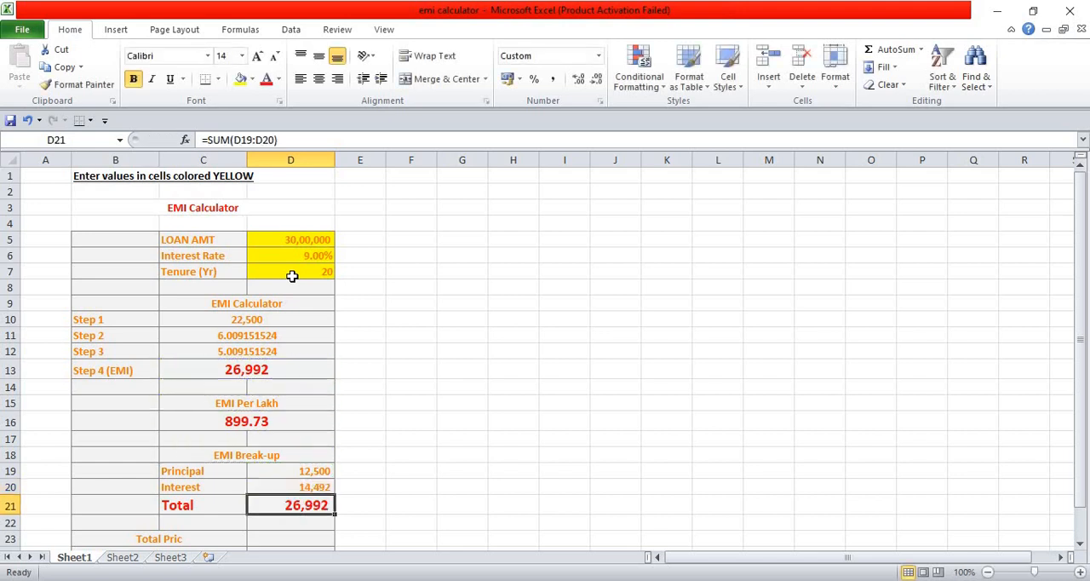
Enter the Total Pric formula =D5 in cell D23
{"action": "key", "text": "Down"}
{"action": "key", "text": "Down"}
{"action": "key", "text": "Down"}
{"action": "key", "text": "Down"}
{"action": "key", "text": "Down"}
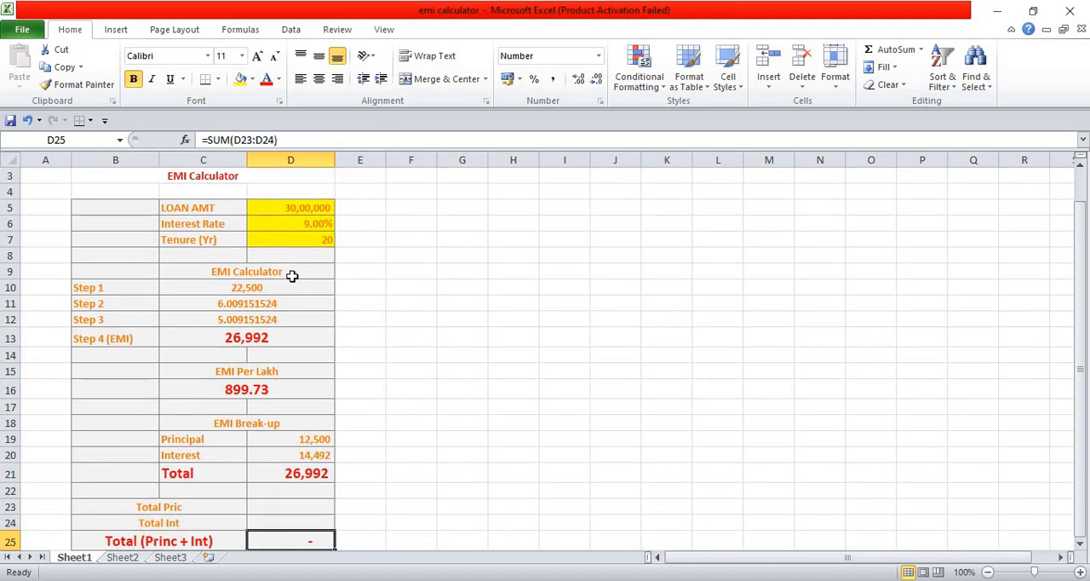
{"action": "key", "text": "Up"}
{"action": "key", "text": "Up"}
{"action": "key", "text": "Up"}
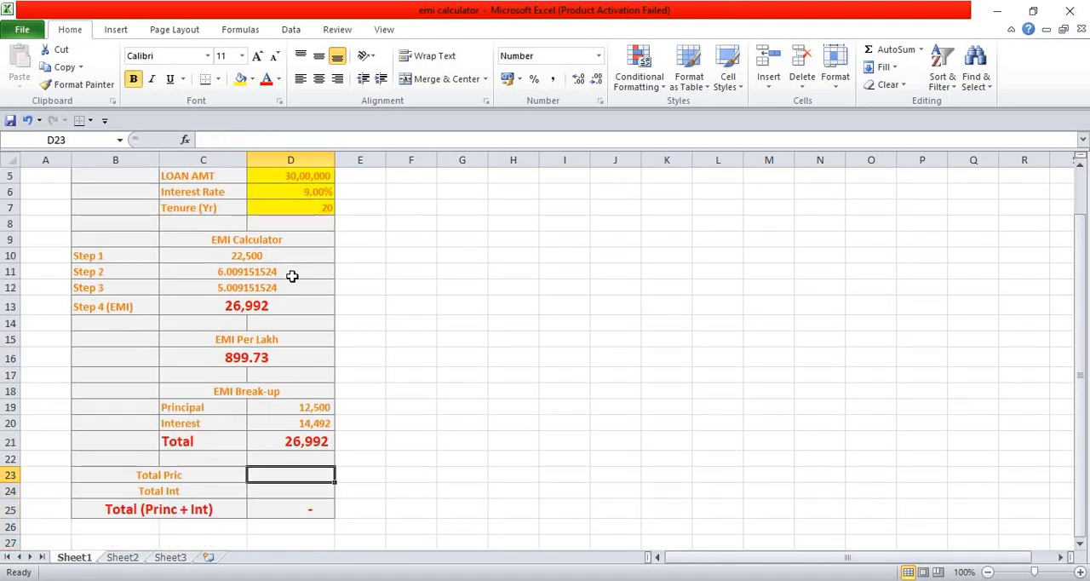
{"action": "type", "text": "="}
{"action": "key", "text": "Up"}
{"action": "key", "text": "Up"}
{"action": "key", "text": "Up"}
{"action": "key", "text": "Up"}
{"action": "key", "text": "Up"}
{"action": "key", "text": "Up"}
{"action": "key", "text": "Up"}
{"action": "key", "text": "Up"}
{"action": "key", "text": "Up"}
{"action": "key", "text": "Up"}
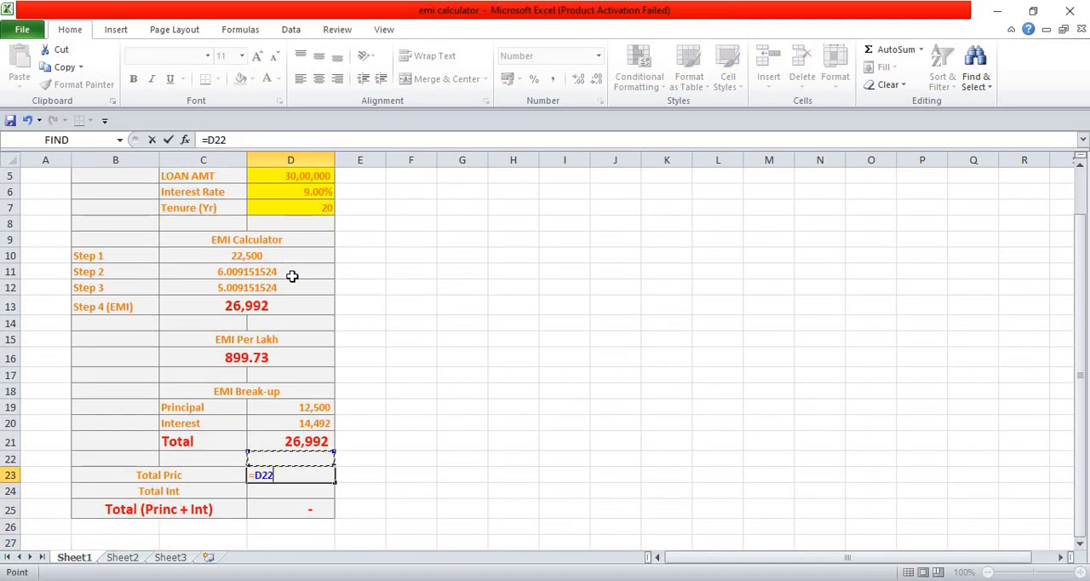
{"action": "key", "text": "Up"}
{"action": "key", "text": "Up"}
{"action": "key", "text": "Up"}
{"action": "key", "text": "Up"}
{"action": "key", "text": "Up"}
{"action": "key", "text": "Up"}
{"action": "key", "text": "Up"}
{"action": "key", "text": "Up"}
{"action": "key", "text": "Up"}
{"action": "key", "text": "Up"}
{"action": "key", "text": "Up"}
{"action": "key", "text": "Up"}
{"action": "key", "text": "Up"}
{"action": "key", "text": "Down"}
{"action": "key", "text": "Down"}
{"action": "key", "text": "Down"}
{"action": "key", "text": "Down"}
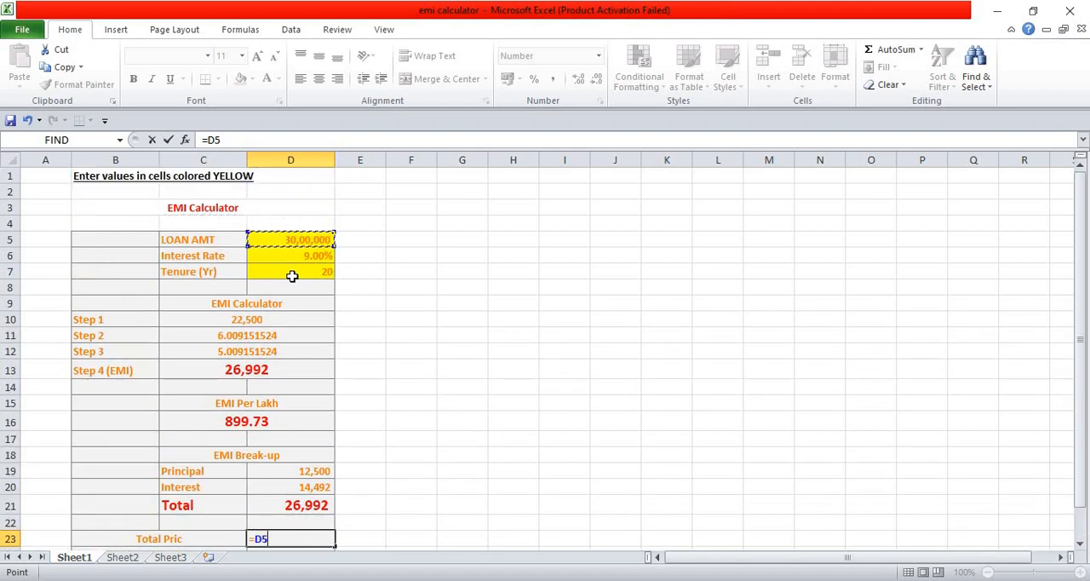
{"action": "key", "text": "Return"}
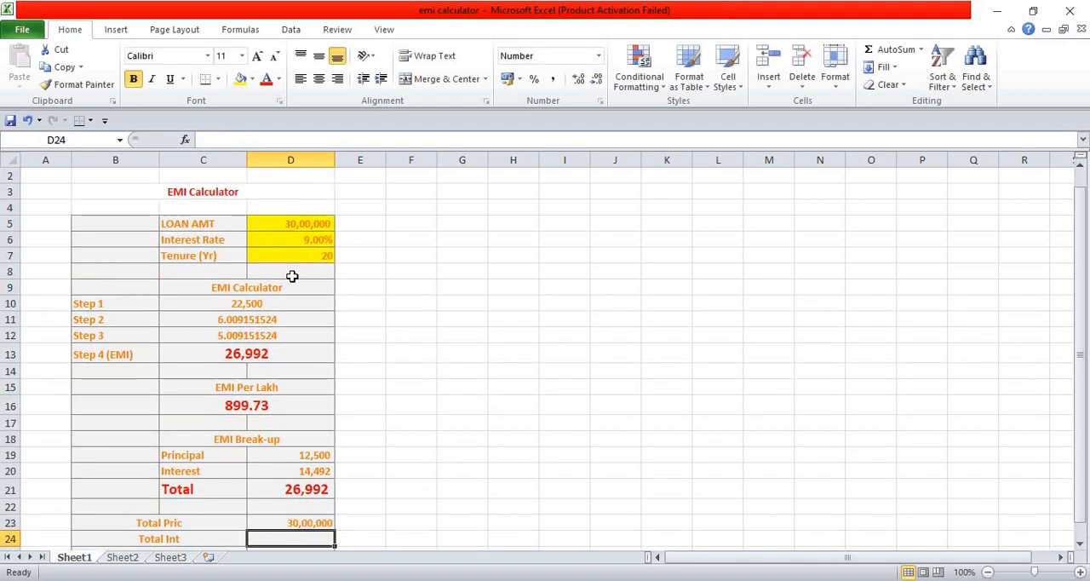
Enter the Total Int formula =D20*D7*12 in cell D24
{"action": "key", "text": "Down"}
{"action": "key", "text": "Up"}
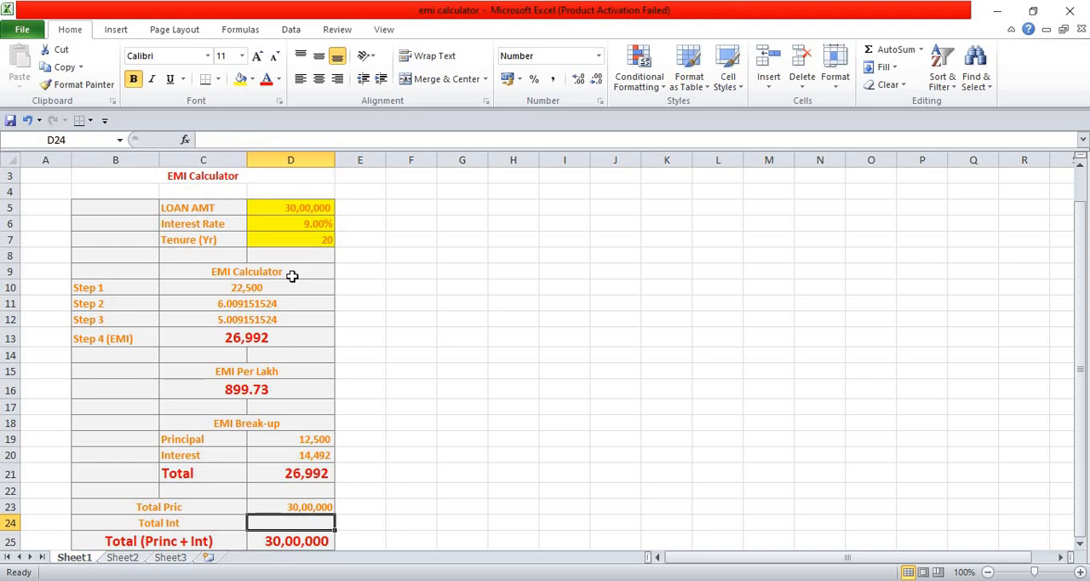
{"action": "type", "text": "="}
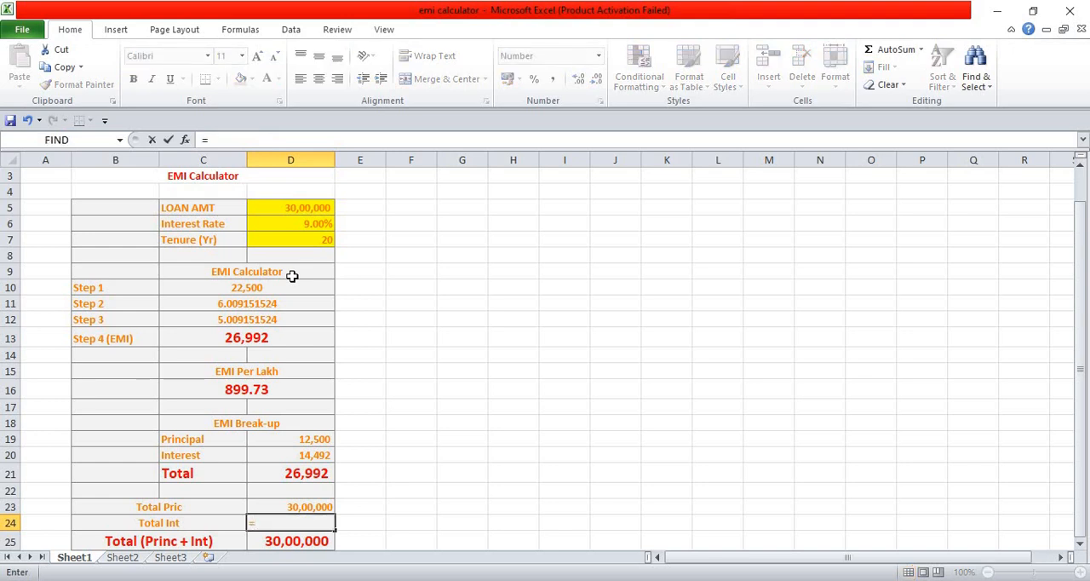
{"action": "key", "text": "Up"}
{"action": "key", "text": "Up"}
{"action": "key", "text": "Up"}
{"action": "key", "text": "Up"}
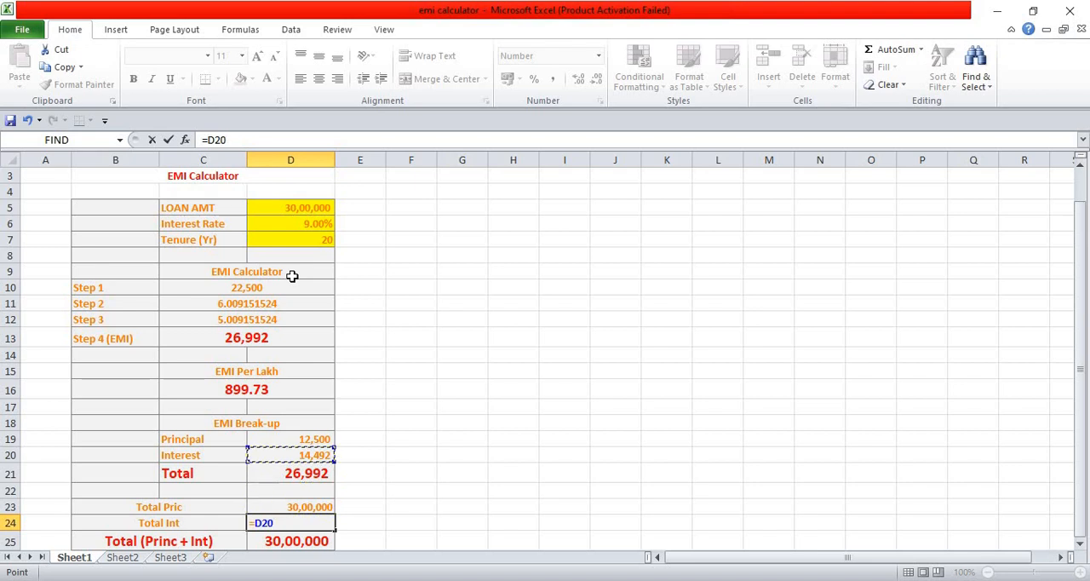
{"action": "type", "text": "*"}
{"action": "left_click", "coordinate": [285, 239]}
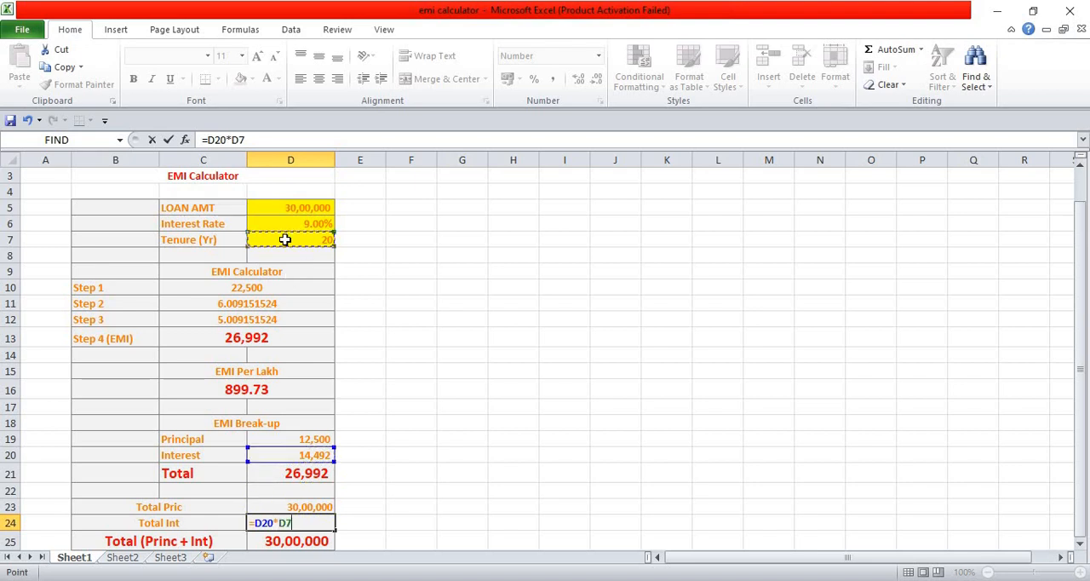
{"action": "type", "text": "*12"}
{"action": "key", "text": "Return"}
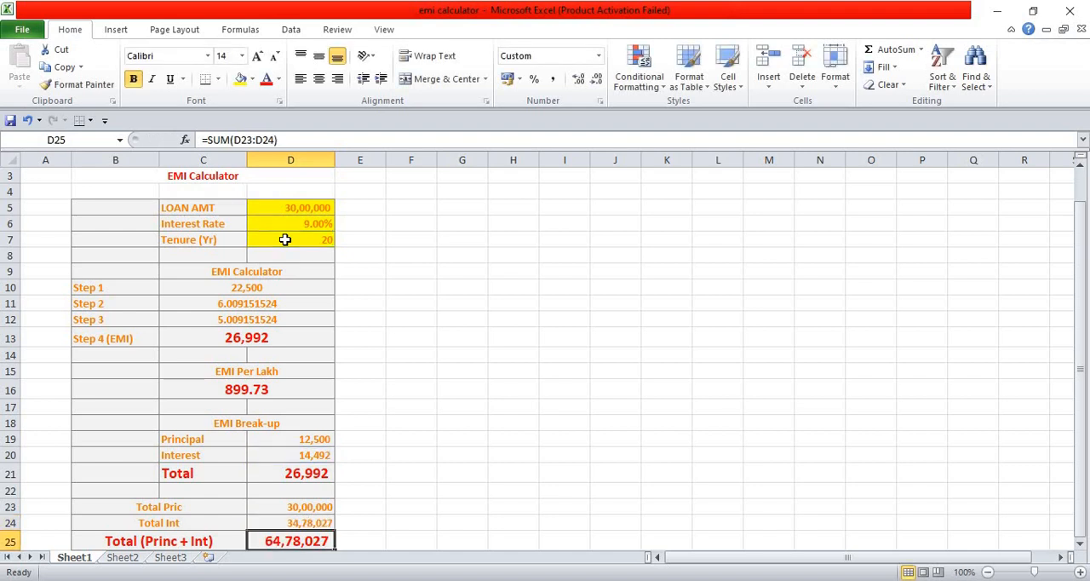
Review the completed calculator, including the loan amount, interest rate and tenure inputs
{"action": "key", "text": "Up"}
{"action": "key", "text": "Down"}
{"action": "key", "text": "Down"}
{"action": "key", "text": "Down"}
{"action": "key", "text": "Down"}
{"action": "key", "text": "Up"}
{"action": "key", "text": "Up"}
{"action": "key", "text": "Up"}
{"action": "key", "text": "Up"}
{"action": "key", "text": "Up"}
{"action": "key", "text": "Up"}
{"action": "key", "text": "Up"}
{"action": "key", "text": "Up"}
{"action": "key", "text": "Up"}
{"action": "key", "text": "Up"}
{"action": "key", "text": "Up"}
{"action": "key", "text": "Up"}
{"action": "key", "text": "Up"}
{"action": "key", "text": "Up"}
{"action": "key", "text": "Up"}
{"action": "key", "text": "Up"}
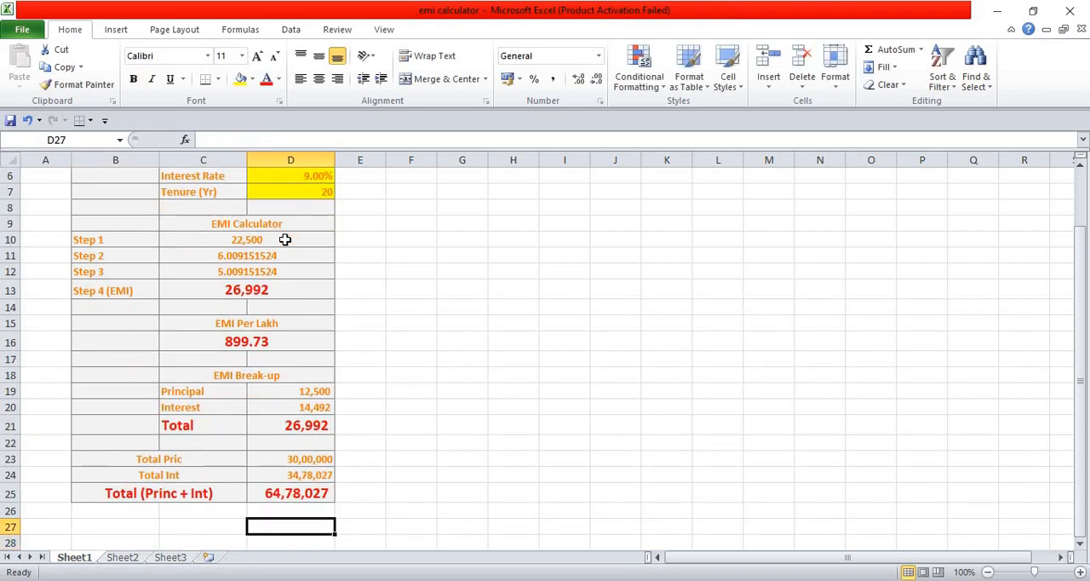
{"action": "key", "text": "Up"}
{"action": "key", "text": "Up"}
{"action": "key", "text": "Up"}
{"action": "key", "text": "Up"}
{"action": "key", "text": "Up"}
{"action": "key", "text": "Up"}
{"action": "key", "text": "Up"}
{"action": "key", "text": "Up"}
{"action": "key", "text": "Up"}
{"action": "key", "text": "Up"}
{"action": "key", "text": "Up"}
{"action": "key", "text": "Right"}
{"action": "key", "text": "Down"}
{"action": "key", "text": "Down"}
{"action": "key", "text": "Down"}
{"action": "key", "text": "Down"}
{"action": "key", "text": "Down"}
{"action": "key", "text": "Down"}
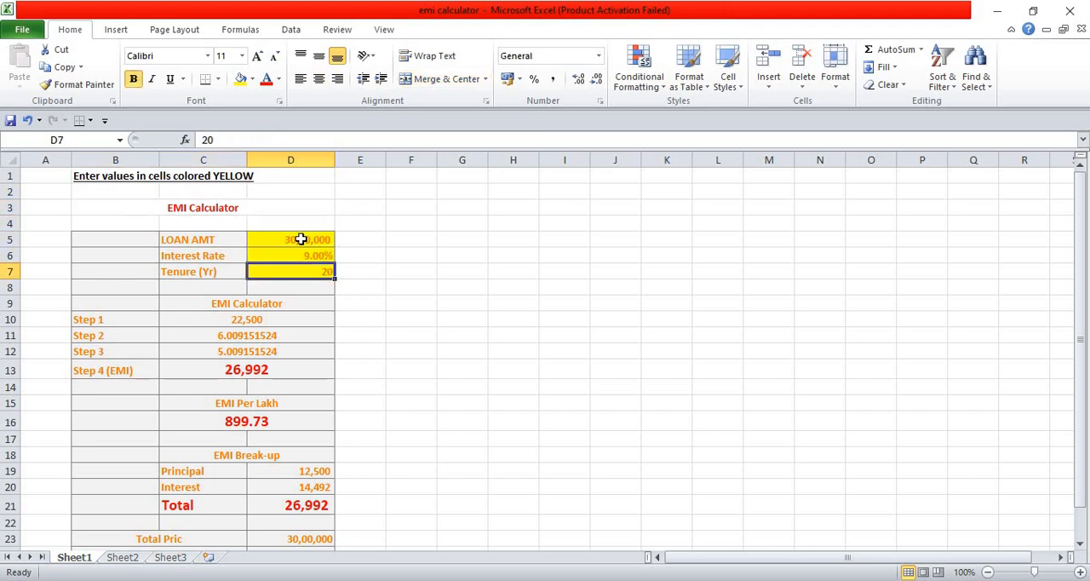
{"action": "left_click", "coordinate": [301, 240]}
{"action": "left_click", "coordinate": [298, 253]}
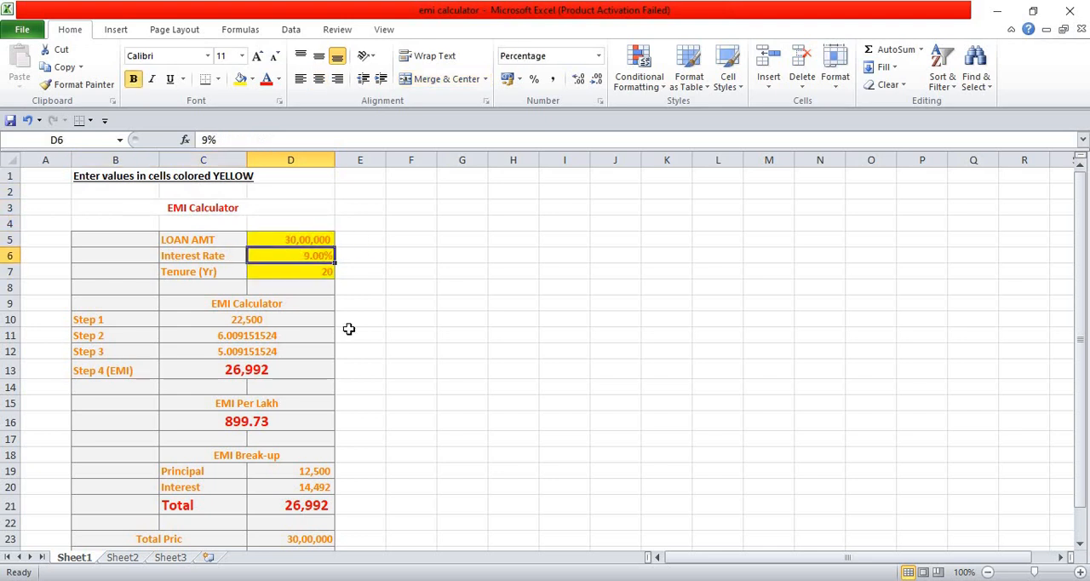
{"action": "left_click", "coordinate": [363, 356]}
{"action": "key", "text": "Down"}
{"action": "key", "text": "Down"}
{"action": "key", "text": "Down"}
{"action": "key", "text": "Down"}
{"action": "key", "text": "Down"}
{"action": "key", "text": "Down"}
{"action": "key", "text": "Down"}
{"action": "key", "text": "Down"}
{"action": "key", "text": "Down"}
{"action": "key", "text": "Down"}
{"action": "key", "text": "Down"}
{"action": "key", "text": "Down"}
{"action": "key", "text": "Down"}
{"action": "key", "text": "Down"}
{"action": "key", "text": "Down"}
{"action": "key", "text": "Down"}
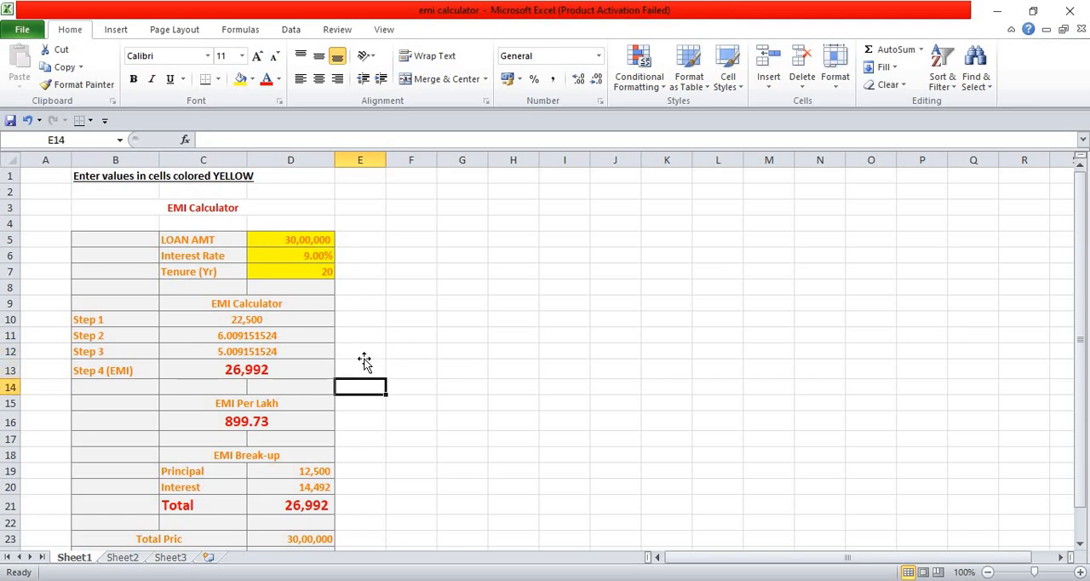
Examine the formulas for total principal, total interest and their combined total in cells D23 to D25
{"action": "key", "text": "Up"}
{"action": "key", "text": "Up"}
{"action": "key", "text": "Up"}
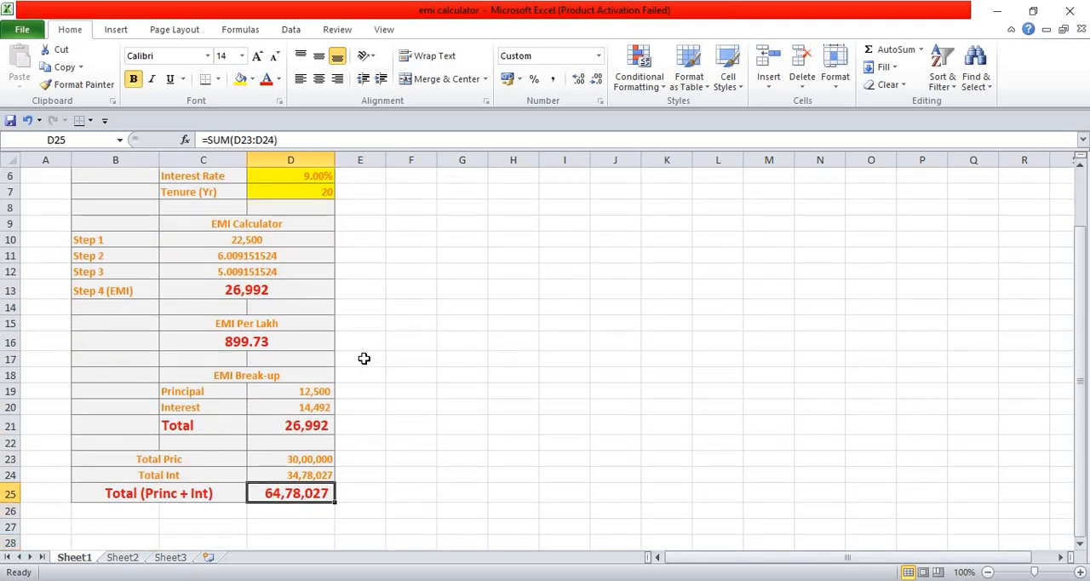
{"action": "key", "text": "Up"}
{"action": "key", "text": "Up"}
{"action": "key", "text": "Down"}
{"action": "key", "text": "Down"}
{"action": "key", "text": "Down"}
{"action": "key", "text": "Up"}
{"action": "key", "text": "Up"}
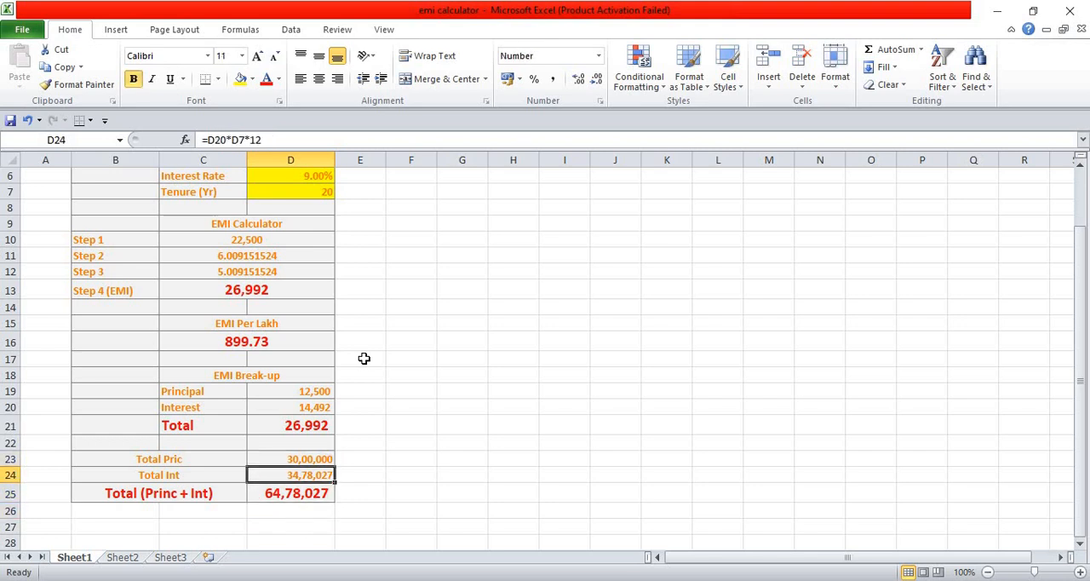
{"action": "key", "text": "Up"}
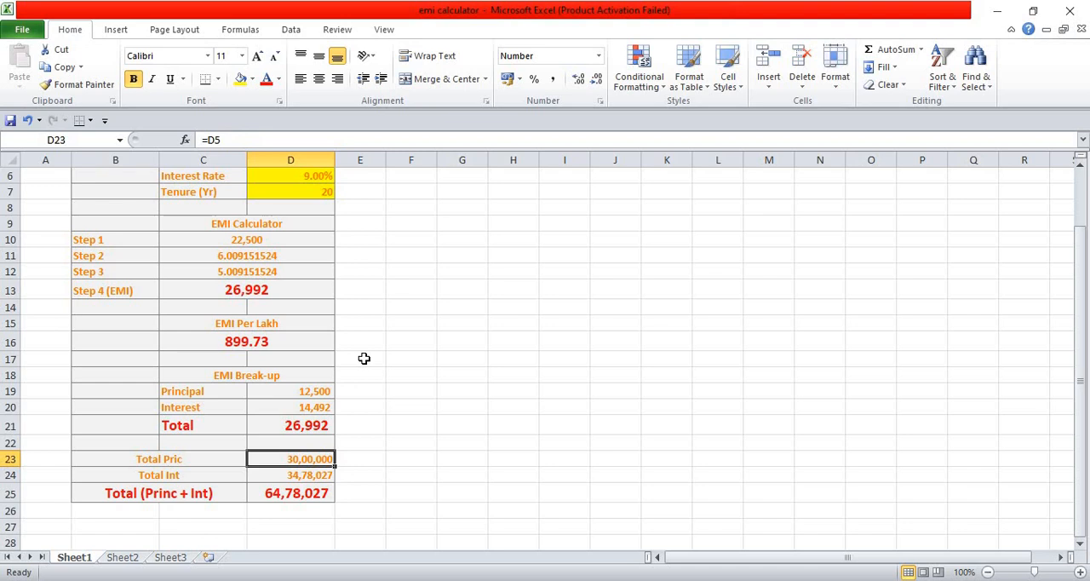
{"action": "key", "text": "Down"}
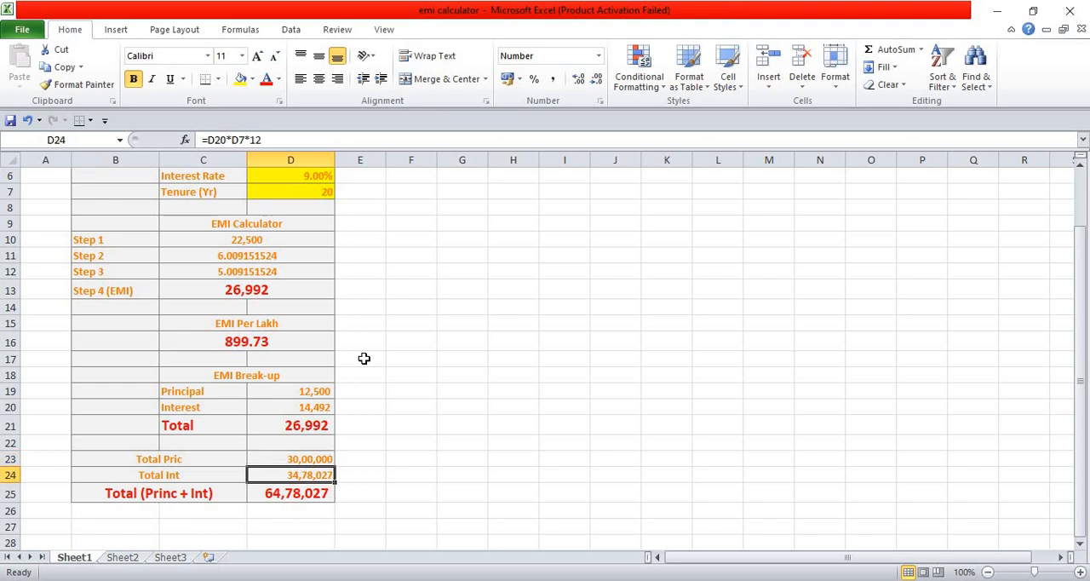
{"action": "key", "text": "Down"}
{"action": "key", "text": "Down"}
{"action": "key", "text": "Down"}
{"action": "key", "text": "Down"}
{"action": "key", "text": "Up"}
{"action": "key", "text": "Up"}
{"action": "key", "text": "Up"}
{"action": "key", "text": "Up"}
{"action": "key", "text": "Up"}
{"action": "key", "text": "Up"}
{"action": "key", "text": "Up"}
{"action": "key", "text": "Up"}
{"action": "key", "text": "Up"}
{"action": "key", "text": "Up"}
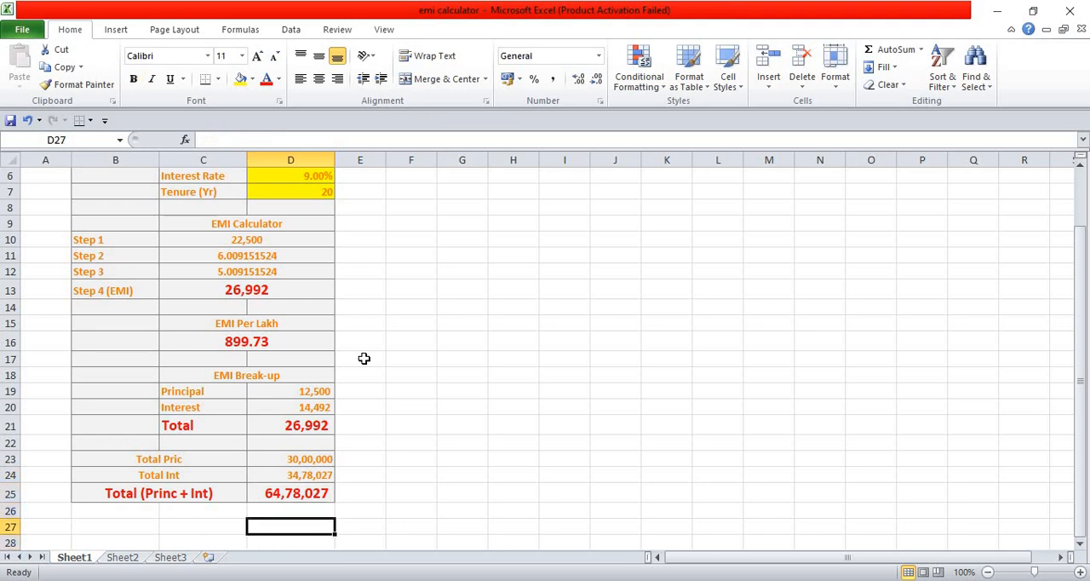
Set the loan amount in cell D5 to 50,00,000
{"action": "key", "text": "Up"}
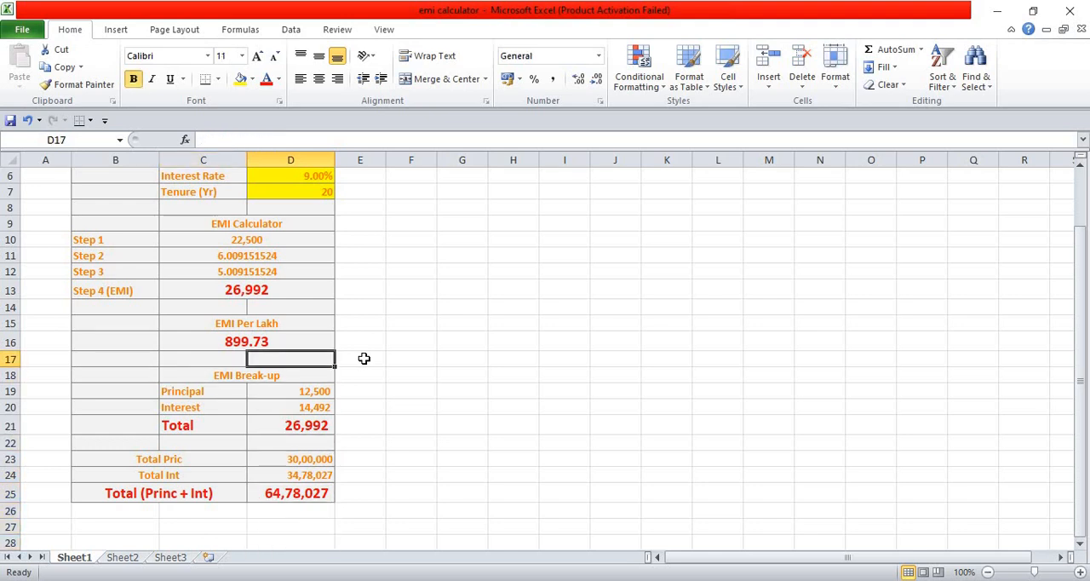
{"action": "key", "text": "Up"}
{"action": "key", "text": "Up"}
{"action": "key", "text": "Up"}
{"action": "key", "text": "Up"}
{"action": "key", "text": "Up"}
{"action": "key", "text": "Up"}
{"action": "key", "text": "Up"}
{"action": "key", "text": "Up"}
{"action": "key", "text": "Up"}
{"action": "key", "text": "Up"}
{"action": "key", "text": "Up"}
{"action": "key", "text": "Up"}
{"action": "key", "text": "Up"}
{"action": "key", "text": "Up"}
{"action": "key", "text": "Up"}
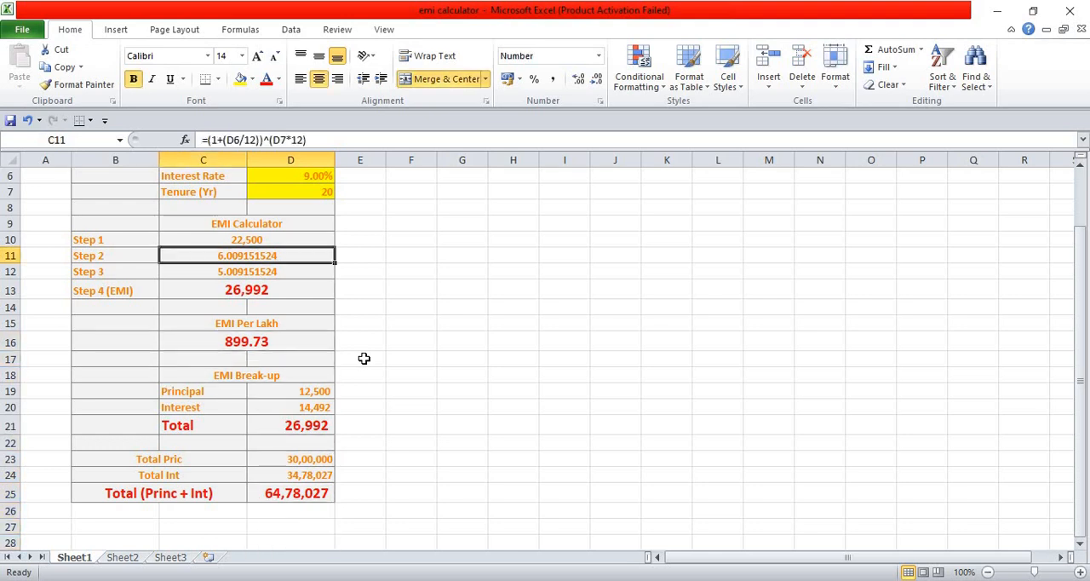
{"action": "key", "text": "Down"}
{"action": "key", "text": "Down"}
{"action": "key", "text": "Down"}
{"action": "key", "text": "Down"}
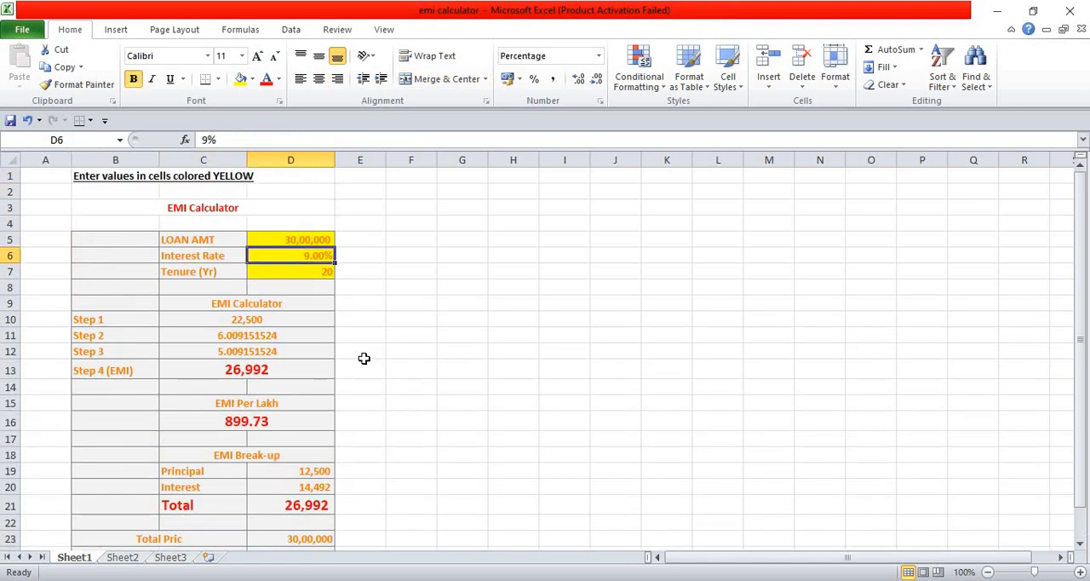
{"action": "key", "text": "Up"}
{"action": "type", "text": "50"}
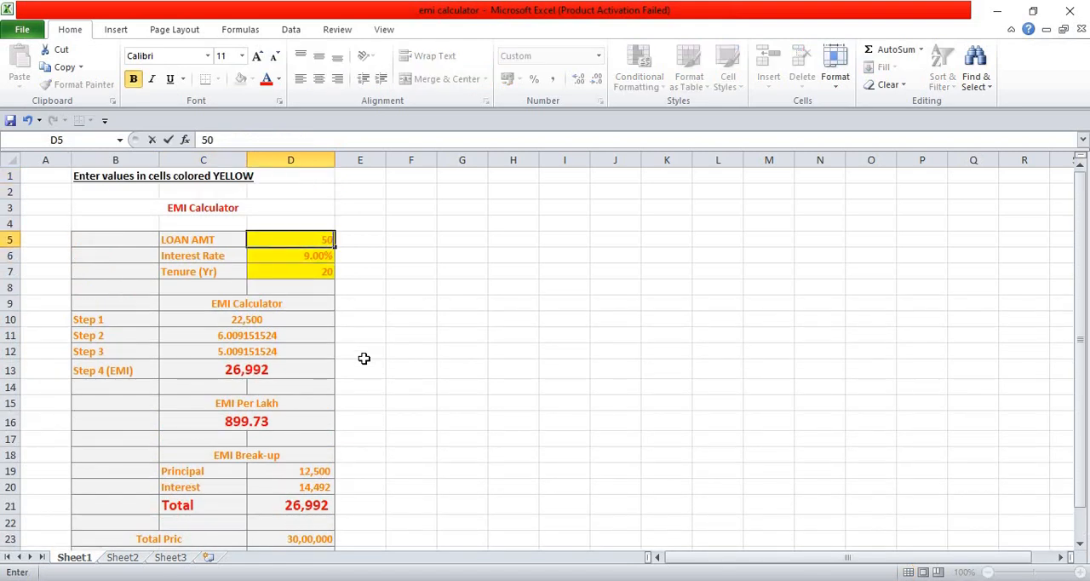
{"action": "type", "text": ",00,0000"}
{"action": "key", "text": "Return"}
Set the interest rate to 8.75% and the tenure to 15 years
{"action": "type", "text": "8.75"}
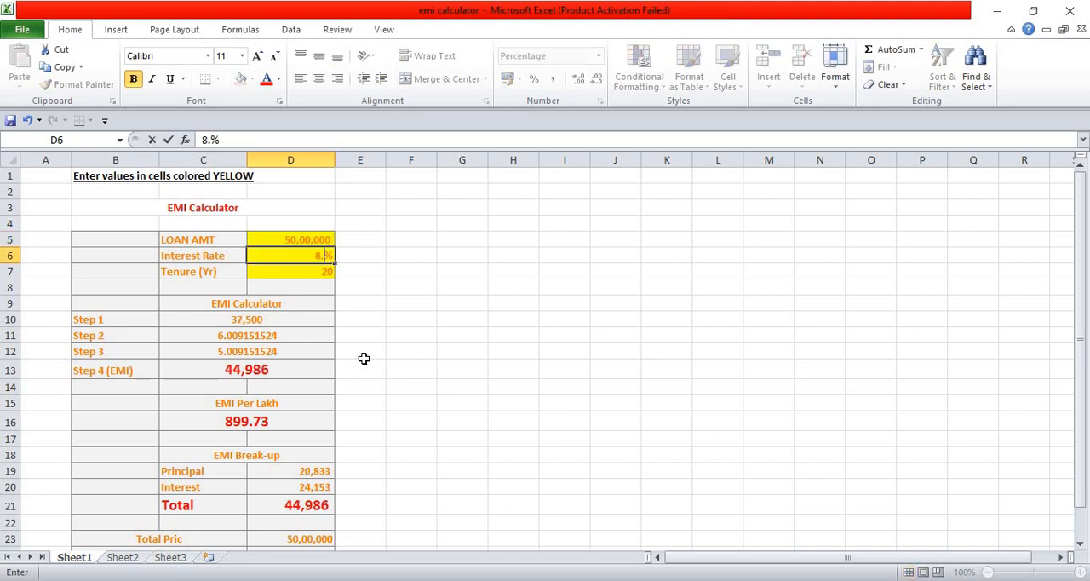
{"action": "key", "text": "Return"}
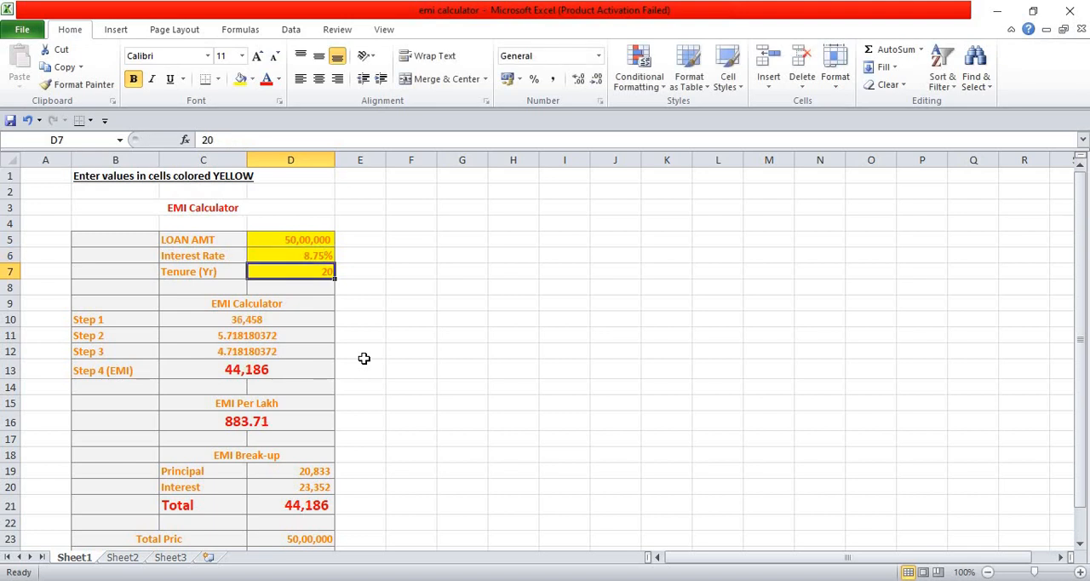
{"action": "type", "text": "15"}
{"action": "key", "text": "Return"}
Examine the recalculated results from the Step 1 amount down to the total of principal and interest
{"action": "key", "text": "Down"}
{"action": "key", "text": "Down"}
{"action": "key", "text": "Down"}
{"action": "key", "text": "Down"}
{"action": "key", "text": "Down"}
{"action": "key", "text": "Down"}
{"action": "key", "text": "Down"}
{"action": "key", "text": "Down"}
{"action": "key", "text": "Down"}
{"action": "key", "text": "Down"}
{"action": "key", "text": "Down"}
{"action": "key", "text": "Down"}
{"action": "key", "text": "Down"}
{"action": "key", "text": "Down"}
{"action": "key", "text": "Down"}
{"action": "key", "text": "Down"}
{"action": "key", "text": "Down"}
{"action": "key", "text": "Down"}
{"action": "key", "text": "Down"}
{"action": "key", "text": "Down"}
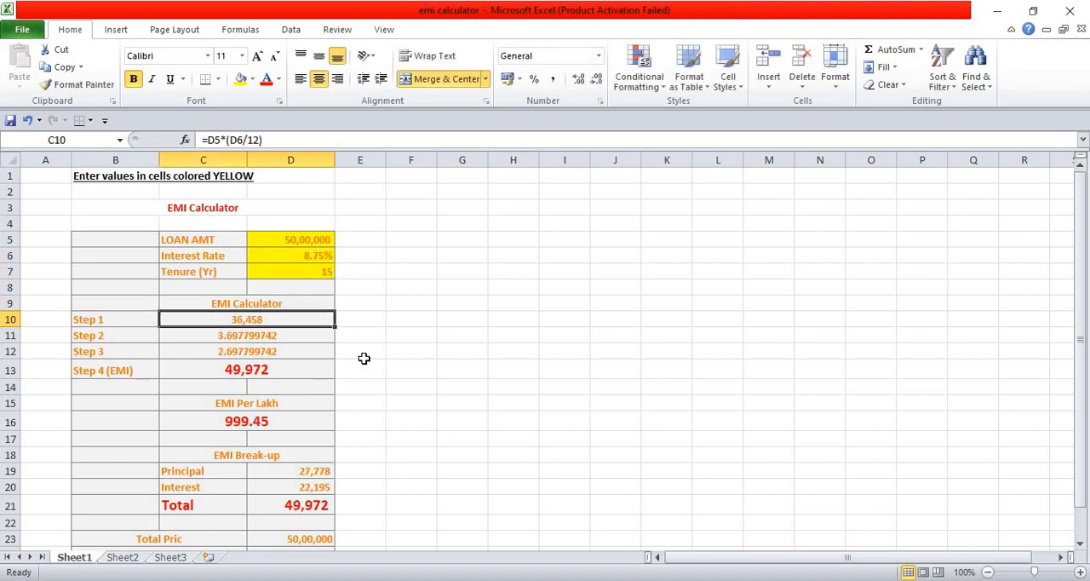
{"action": "key", "text": "Down"}
{"action": "key", "text": "Down"}
{"action": "key", "text": "Down"}
{"action": "key", "text": "Down"}
{"action": "key", "text": "Down"}
{"action": "key", "text": "Down"}
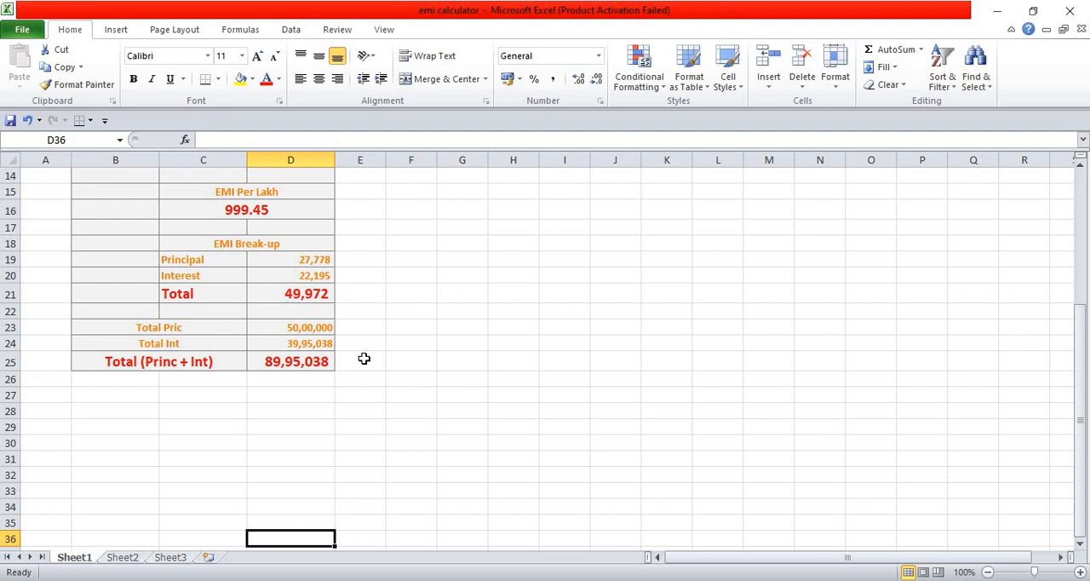
{"action": "key", "text": "Up"}
{"action": "key", "text": "Up"}
{"action": "key", "text": "Up"}
{"action": "key", "text": "Up"}
{"action": "key", "text": "Up"}
{"action": "key", "text": "Up"}
{"action": "key", "text": "Up"}
{"action": "key", "text": "Up"}
{"action": "key", "text": "Up"}
{"action": "key", "text": "Up"}
{"action": "key", "text": "Up"}
{"action": "key", "text": "Up"}
{"action": "key", "text": "Up"}
{"action": "key", "text": "Up"}
{"action": "key", "text": "Up"}
{"action": "key", "text": "Up"}
{"action": "key", "text": "Up"}
{"action": "key", "text": "Up"}
{"action": "key", "text": "Up"}
{"action": "key", "text": "Up"}
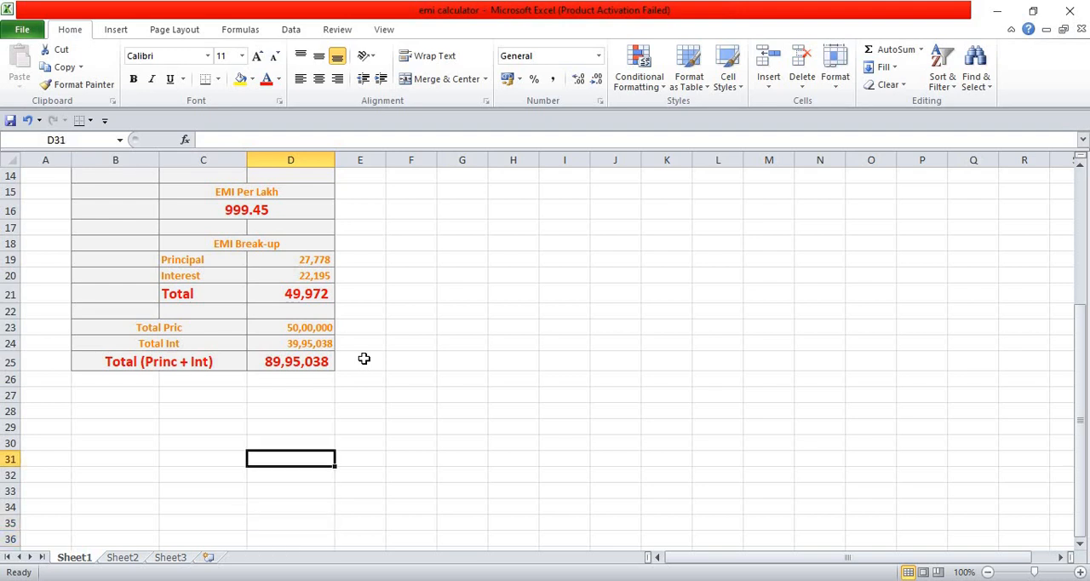
{"action": "key", "text": "Down"}
{"action": "key", "text": "Down"}
{"action": "key", "text": "Down"}
{"action": "key", "text": "Down"}
{"action": "key", "text": "Down"}
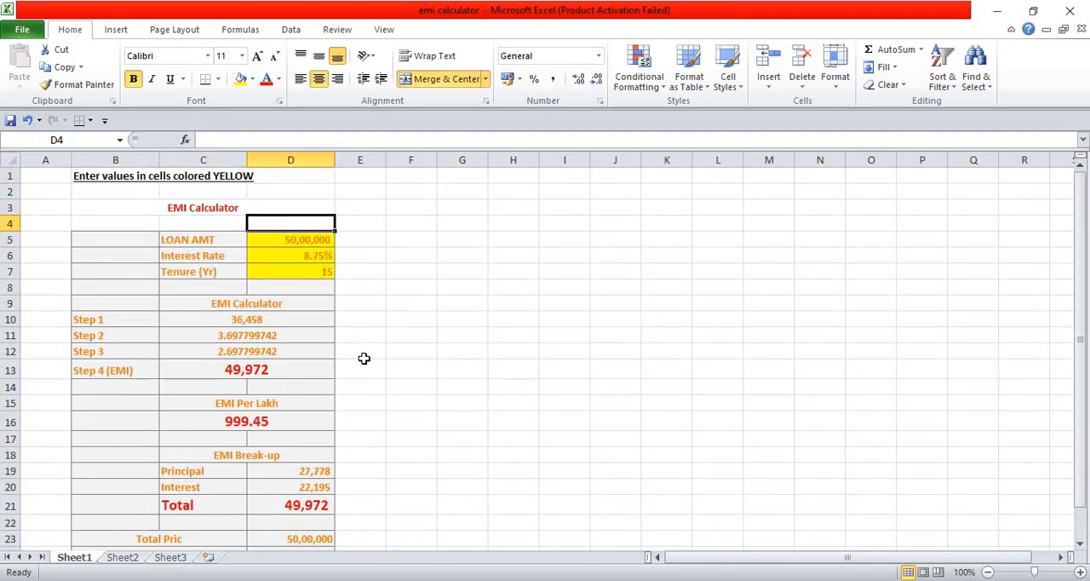
Review the EMI Break-up interest and the Step 4 EMI formula against the new loan inputs
{"action": "key", "text": "Down"}
{"action": "key", "text": "Down"}
{"action": "key", "text": "Down"}
{"action": "key", "text": "Down"}
{"action": "key", "text": "Down"}
{"action": "key", "text": "Down"}
{"action": "key", "text": "Down"}
{"action": "key", "text": "Down"}
{"action": "key", "text": "Down"}
{"action": "key", "text": "Down"}
{"action": "key", "text": "Down"}
{"action": "key", "text": "Down"}
{"action": "key", "text": "Down"}
{"action": "key", "text": "Down"}
{"action": "key", "text": "Down"}
{"action": "key", "text": "Down"}
{"action": "key", "text": "Down"}
{"action": "key", "text": "Down"}
{"action": "key", "text": "Down"}
{"action": "key", "text": "Down"}
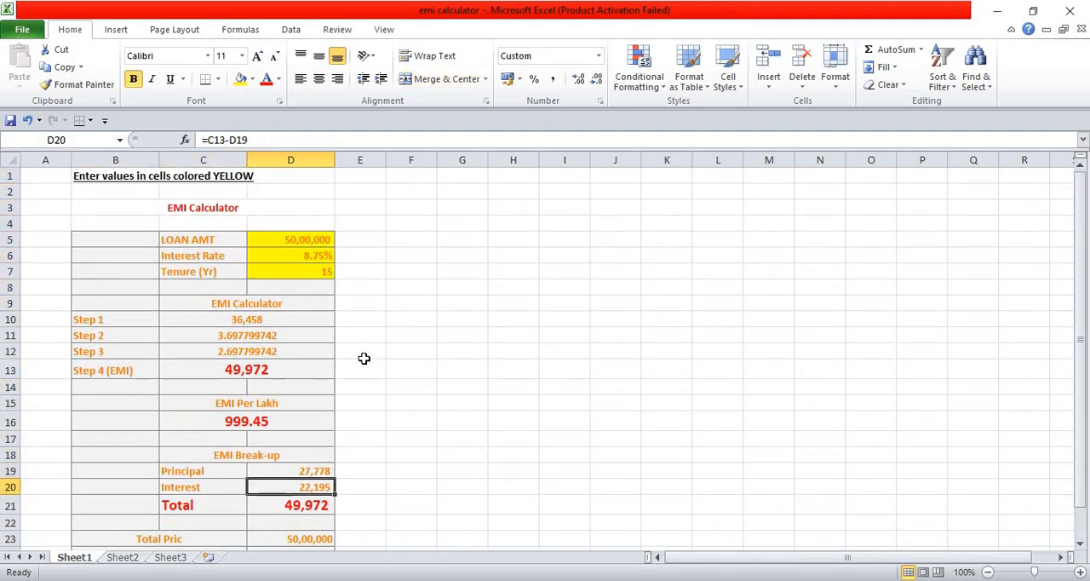
{"action": "key", "text": "Down"}
{"action": "key", "text": "Up"}
{"action": "key", "text": "Up"}
{"action": "key", "text": "Up"}
{"action": "key", "text": "Up"}
{"action": "key", "text": "Up"}
{"action": "key", "text": "Up"}
{"action": "key", "text": "Up"}
{"action": "key", "text": "Up"}
{"action": "key", "text": "Up"}
{"action": "key", "text": "Up"}
{"action": "key", "text": "Up"}
{"action": "key", "text": "Up"}
{"action": "key", "text": "Up"}
{"action": "key", "text": "Up"}
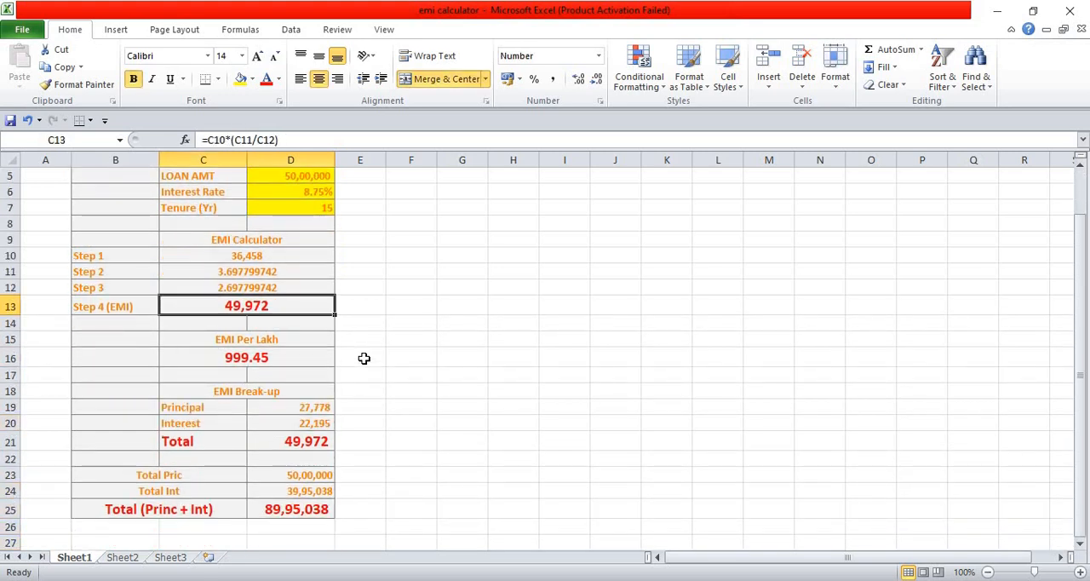
{"action": "key", "text": "Up"}
{"action": "key", "text": "Up"}
{"action": "key", "text": "Up"}
{"action": "key", "text": "Up"}
{"action": "key", "text": "Up"}
{"action": "key", "text": "Up"}
{"action": "key", "text": "Up"}
{"action": "key", "text": "Up"}
{"action": "key", "text": "Up"}
{"action": "key", "text": "Up"}
{"action": "key", "text": "Up"}
{"action": "key", "text": "Up"}
{"action": "key", "text": "Down"}
{"action": "key", "text": "Down"}
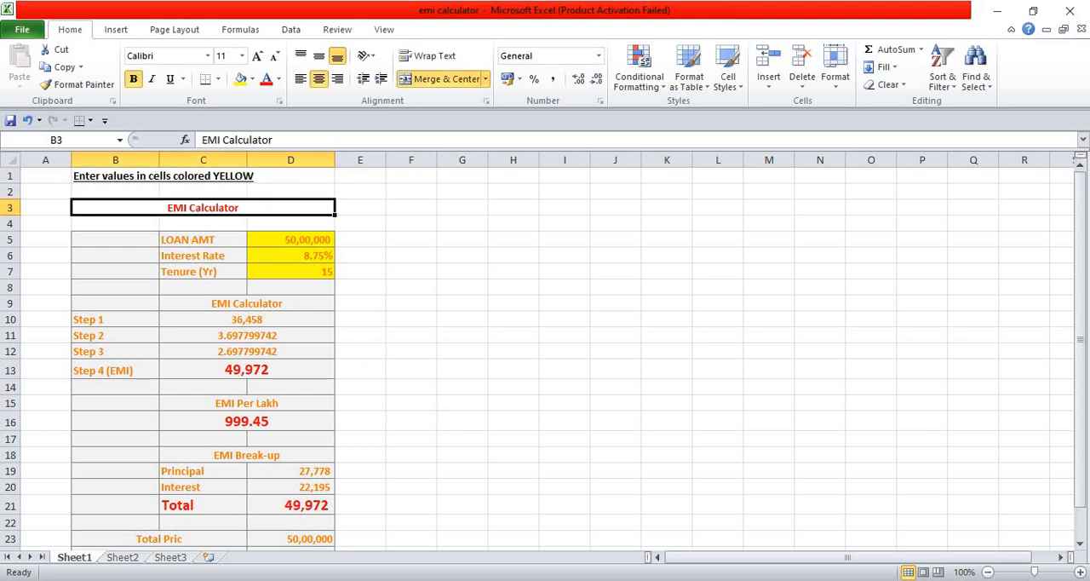
{"action": "left_click", "coordinate": [905, 579]}
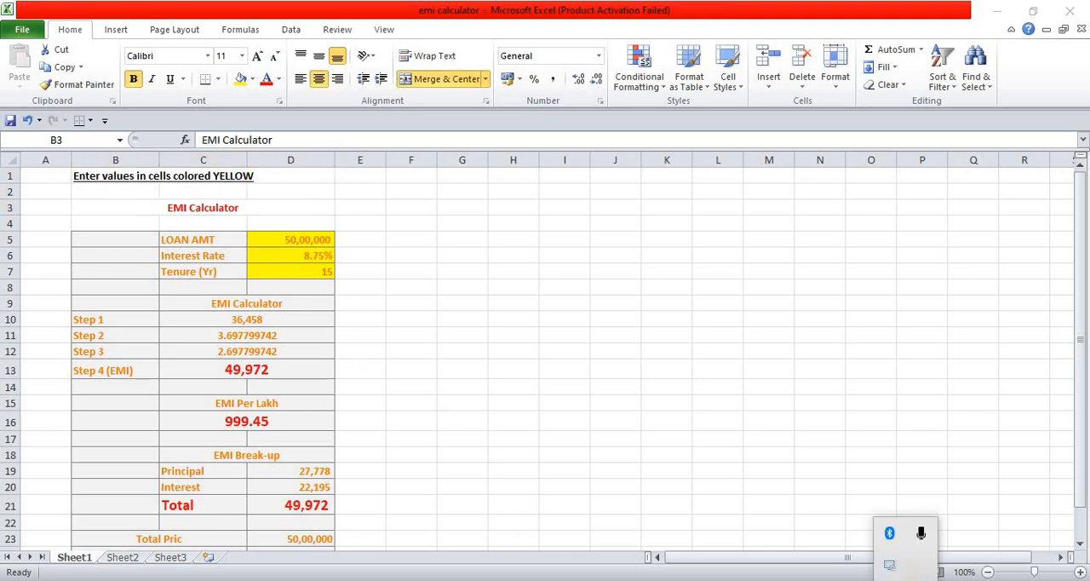